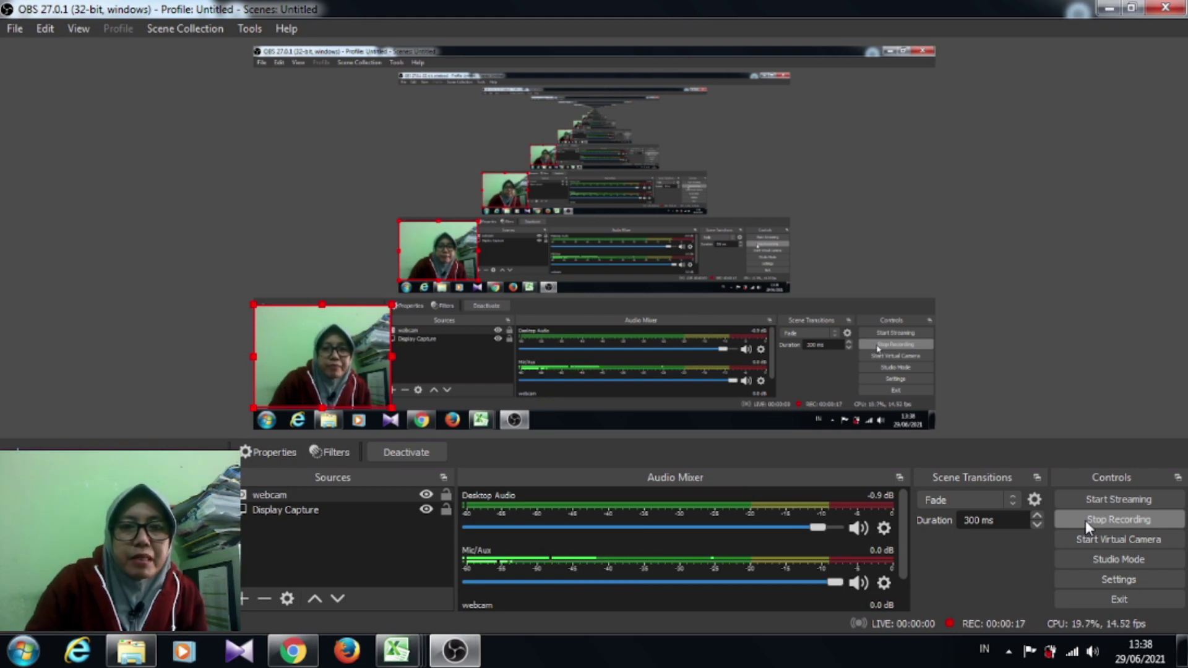
# Switch to Chrome and log in to Rapor Digital Madrasah with semester III (Tiga) selected for 2020/2021.
pyautogui.click(317, 649)
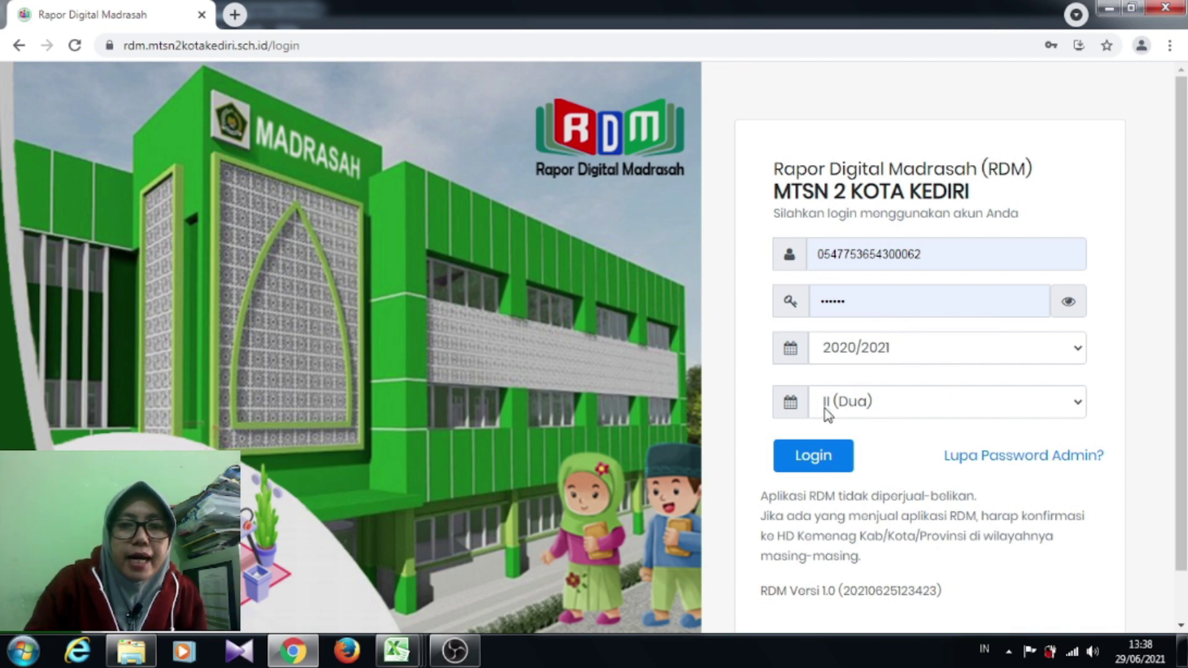
pyautogui.click(948, 406)
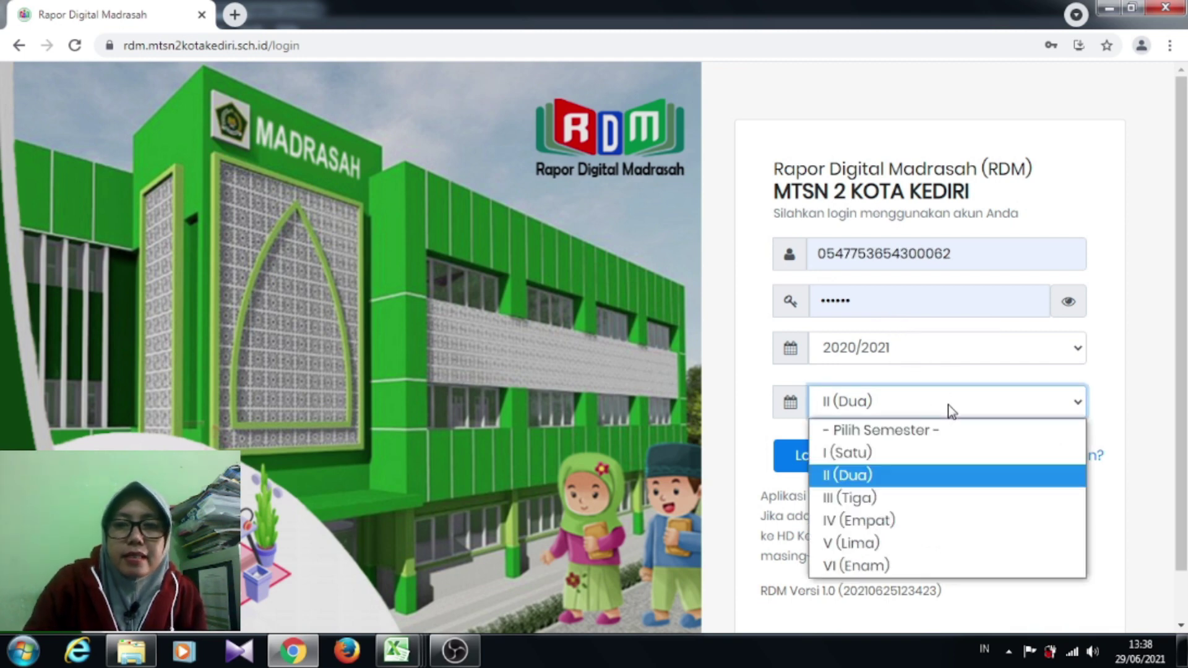
pyautogui.click(872, 504)
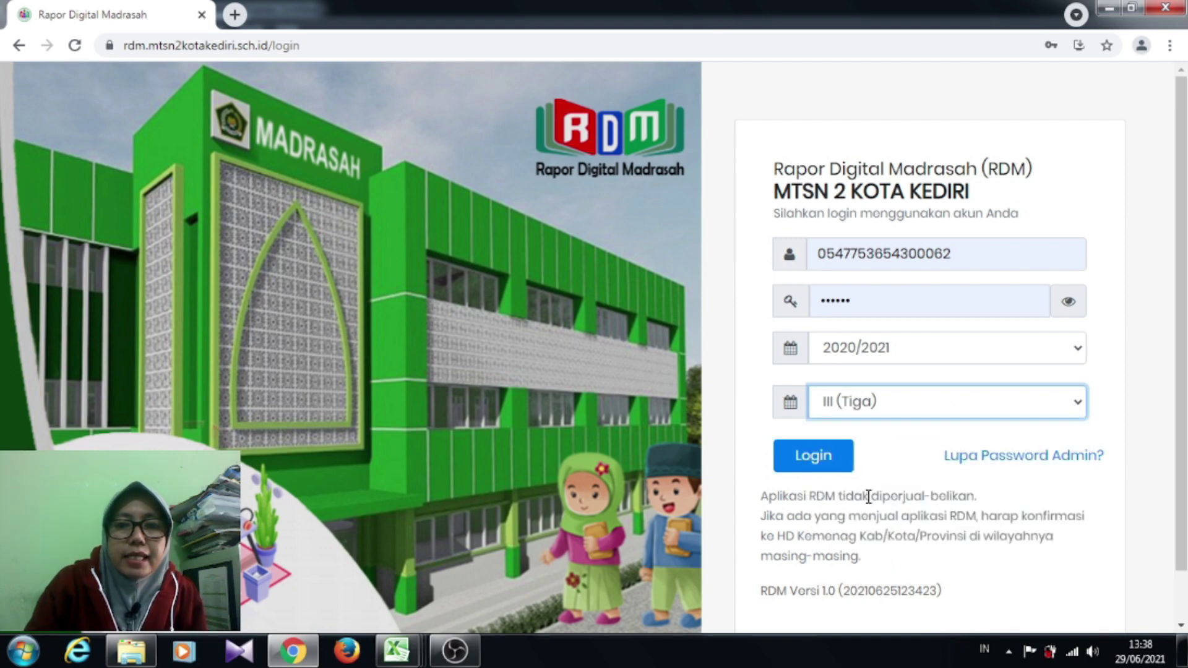
pyautogui.click(813, 458)
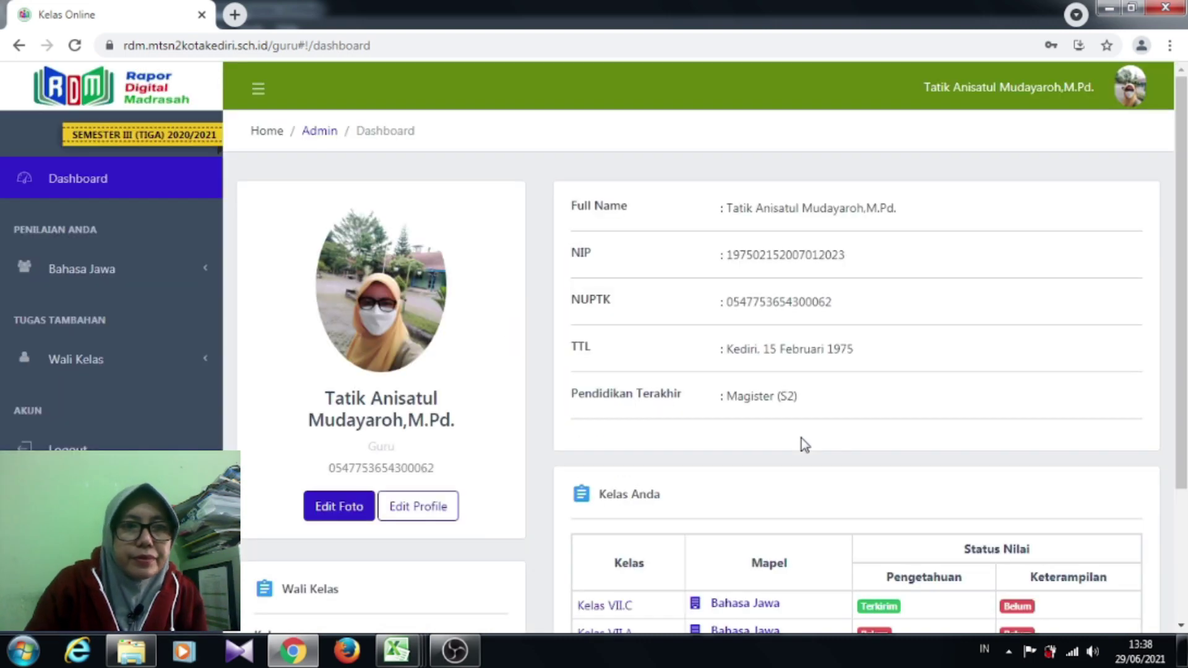
# Open class VII A under the Bahasa Jawa subject and look over its class details and student list.
pyautogui.click(95, 269)
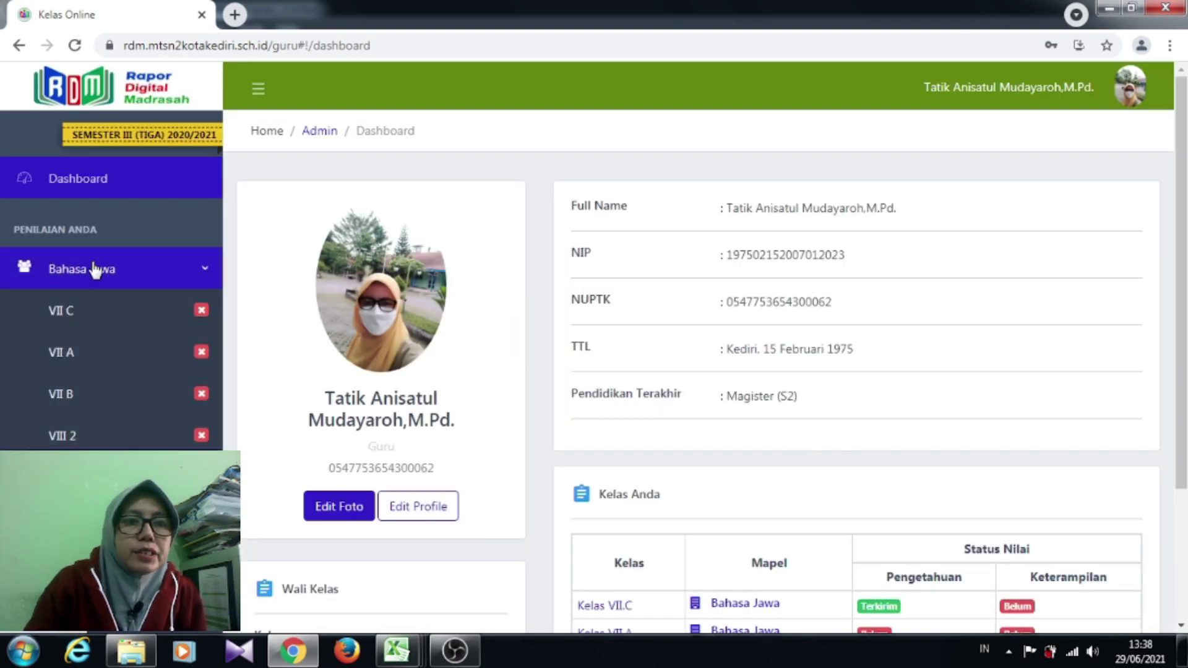
pyautogui.click(60, 362)
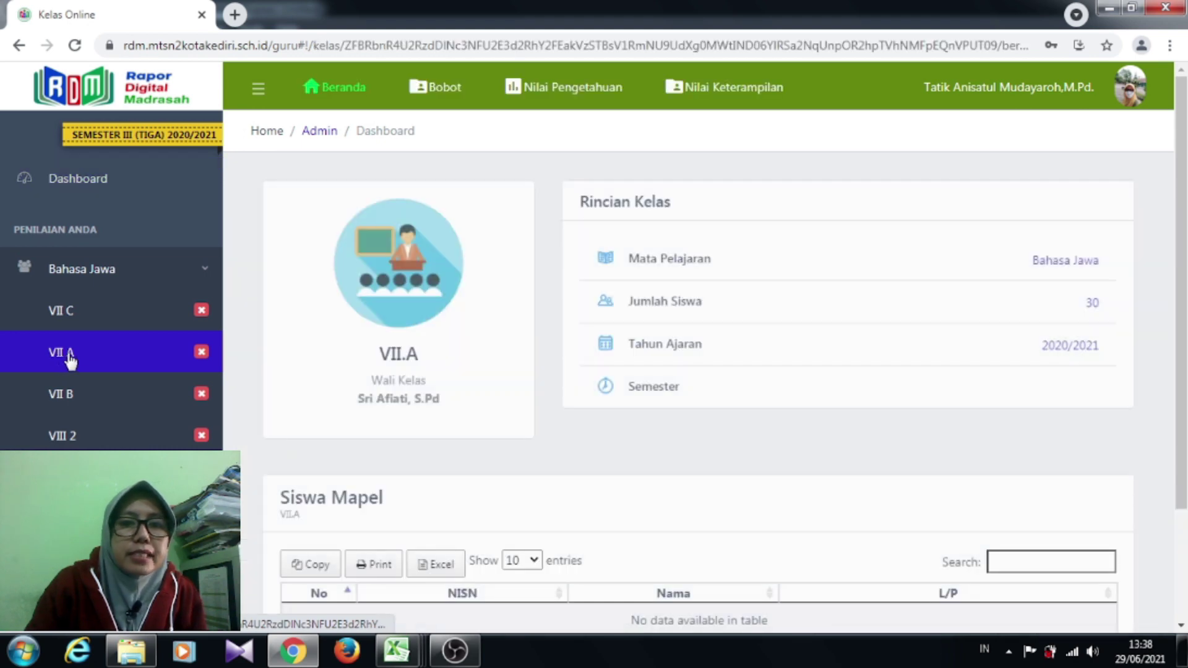
pyautogui.scroll(-2, 504, 451)
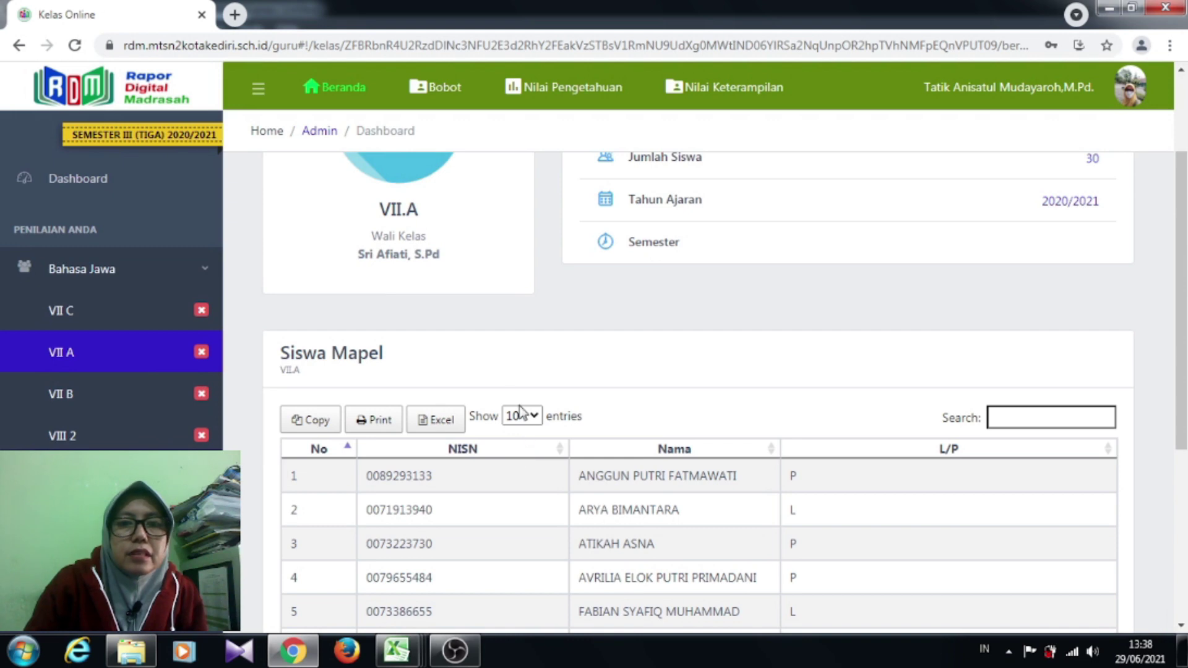
pyautogui.scroll(2, 516, 402)
pyautogui.scroll(-4, 541, 328)
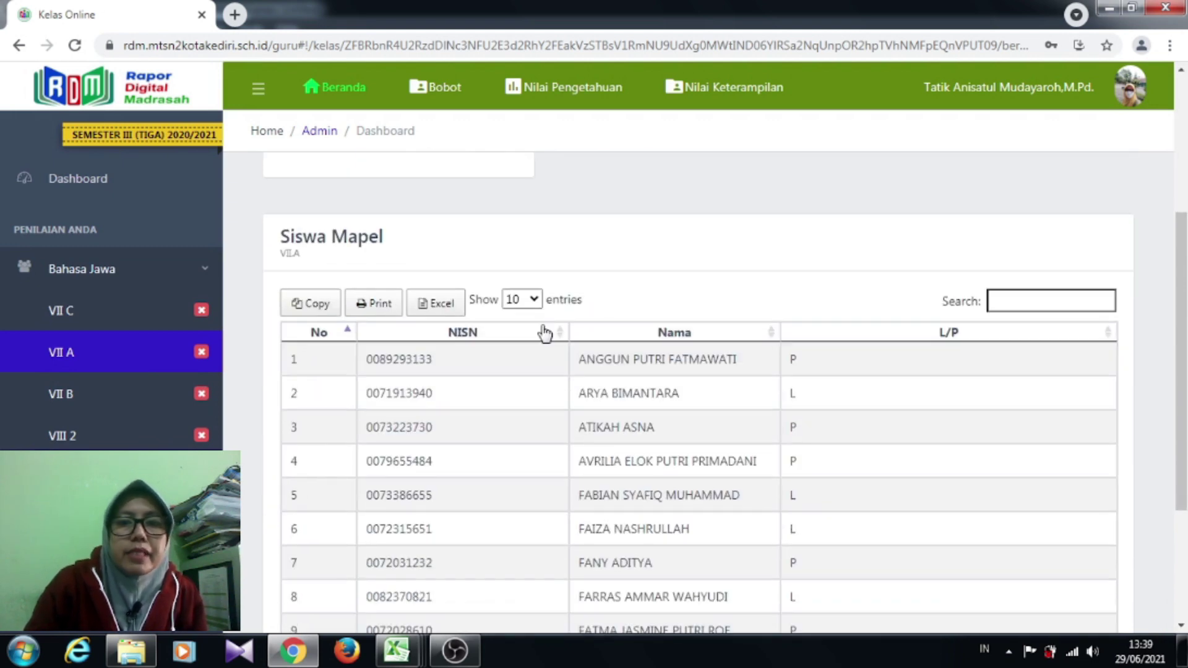
pyautogui.scroll(4, 544, 328)
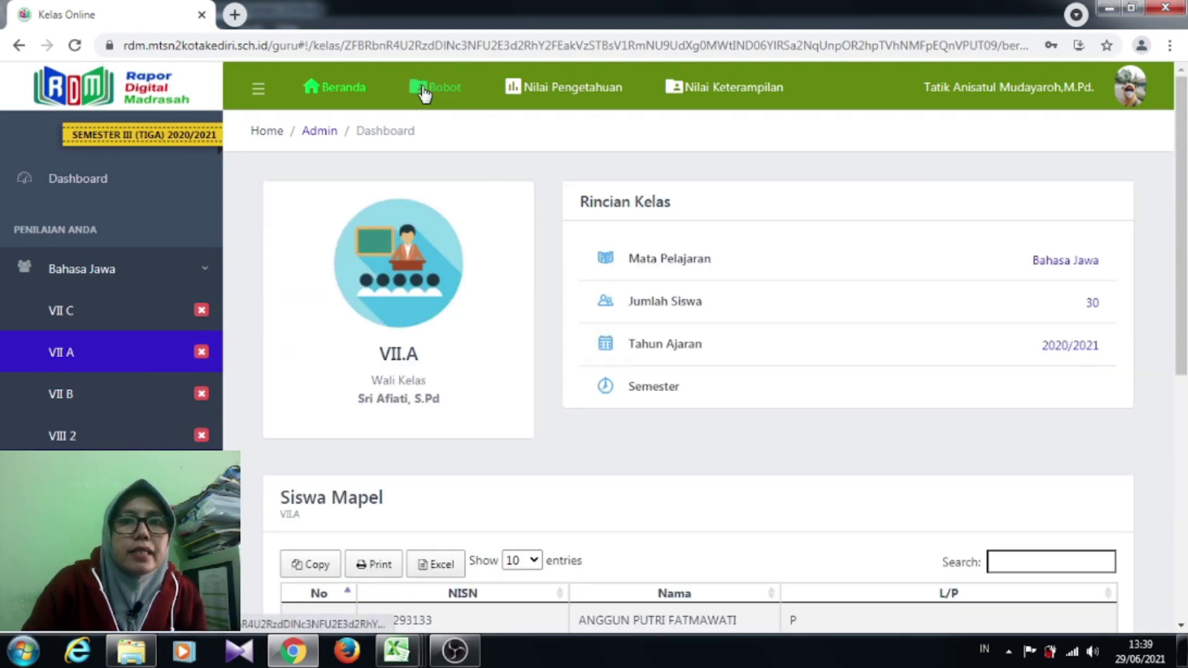
# Set the knowledge score weights for class VII A to Harian 3 and PAS/PAT 2, and save them.
pyautogui.click(426, 93)
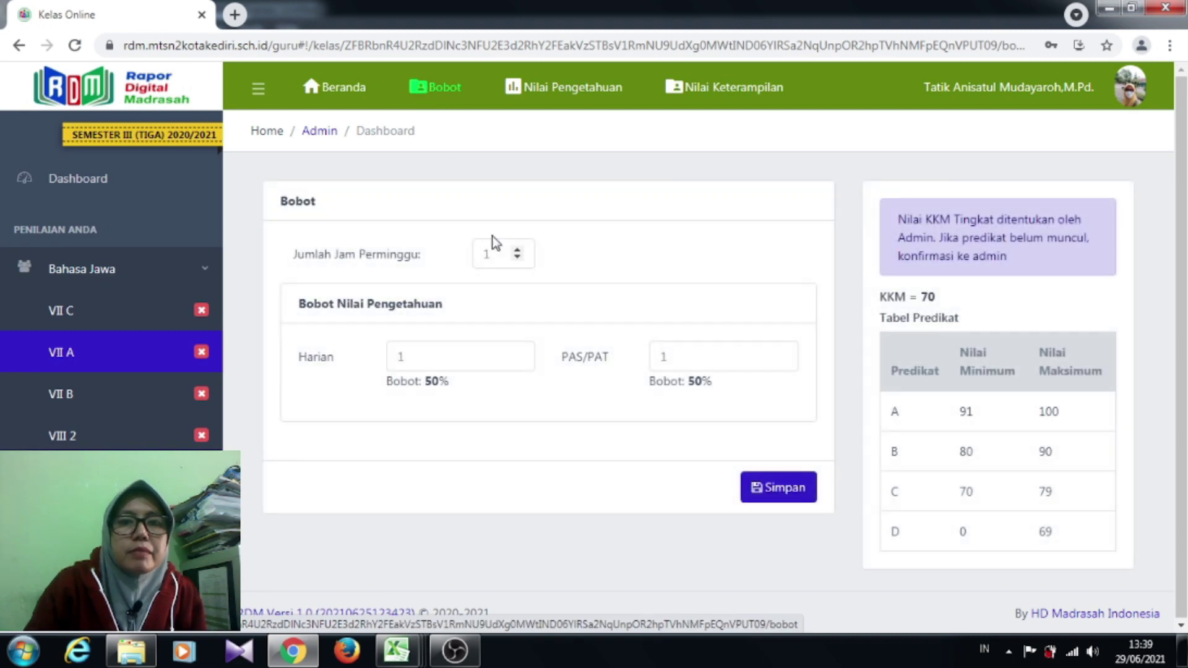
pyautogui.click(517, 352)
pyautogui.click(517, 352)
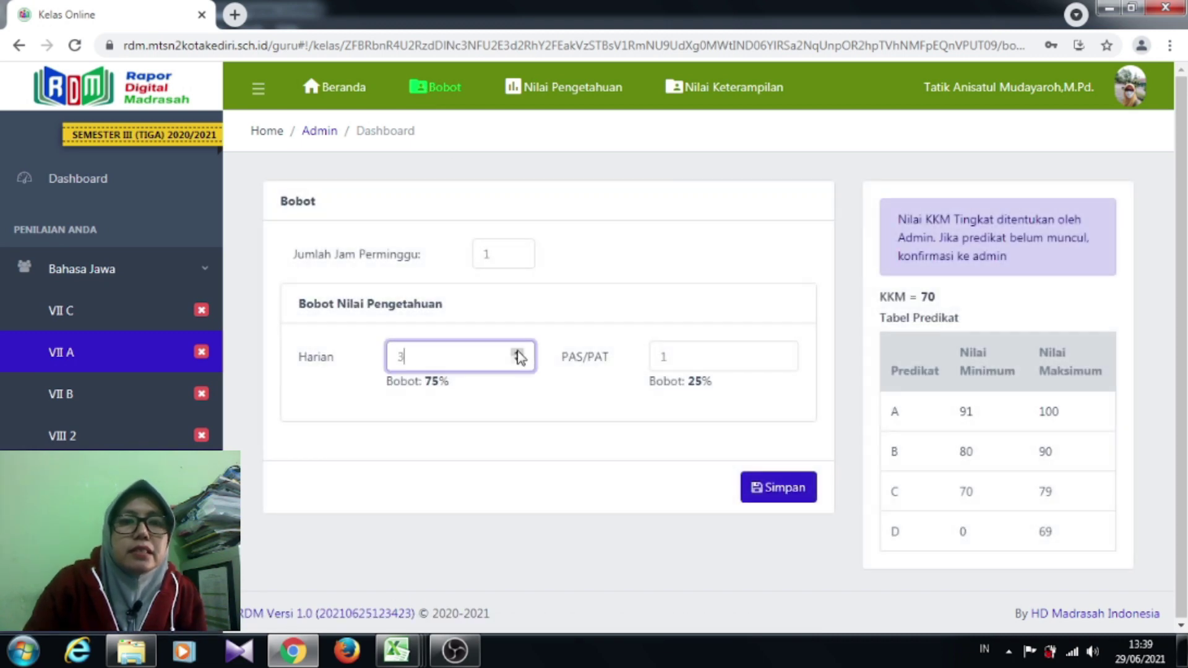
pyautogui.click(781, 354)
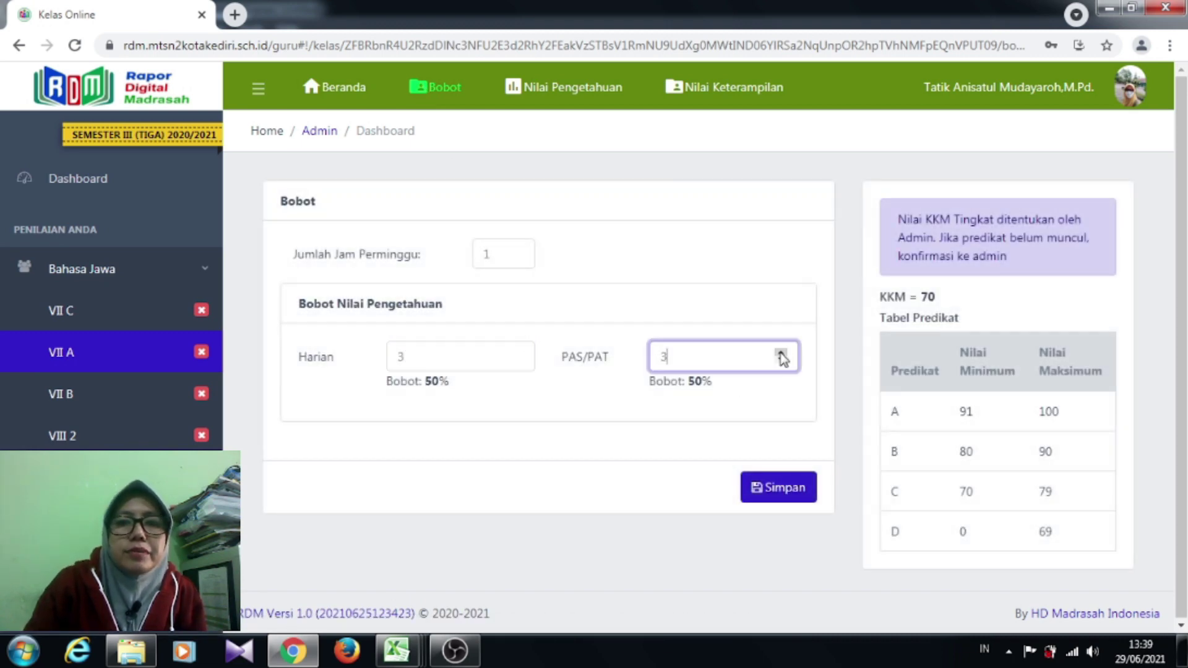
pyautogui.click(781, 354)
pyautogui.click(782, 361)
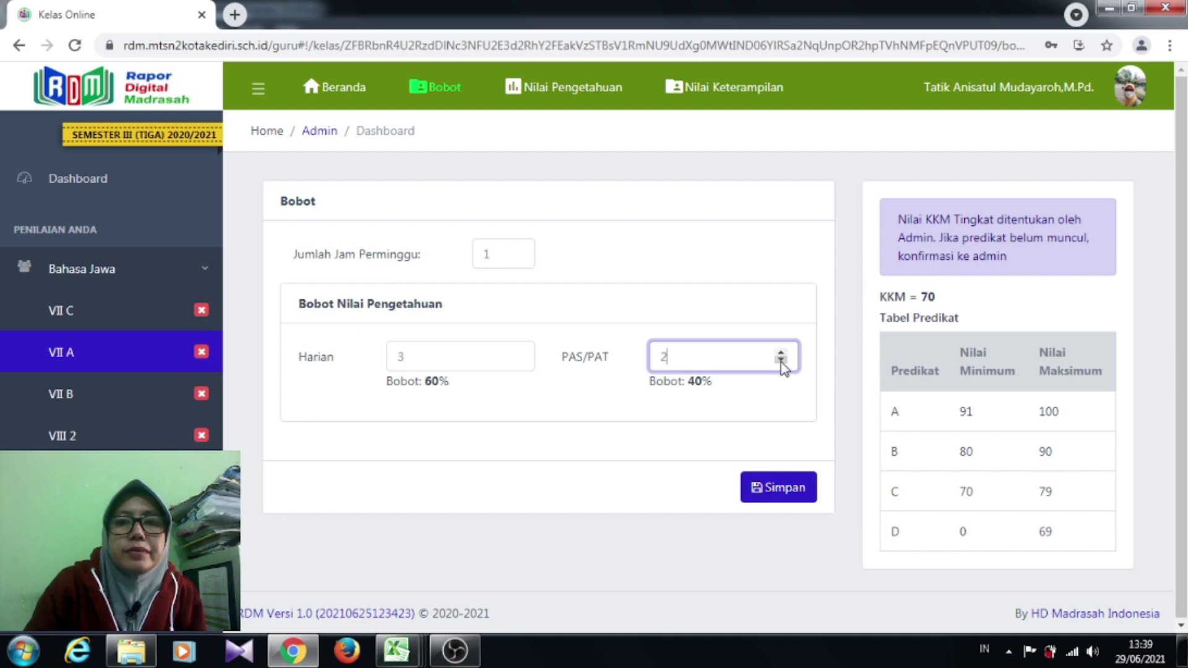
pyautogui.click(766, 482)
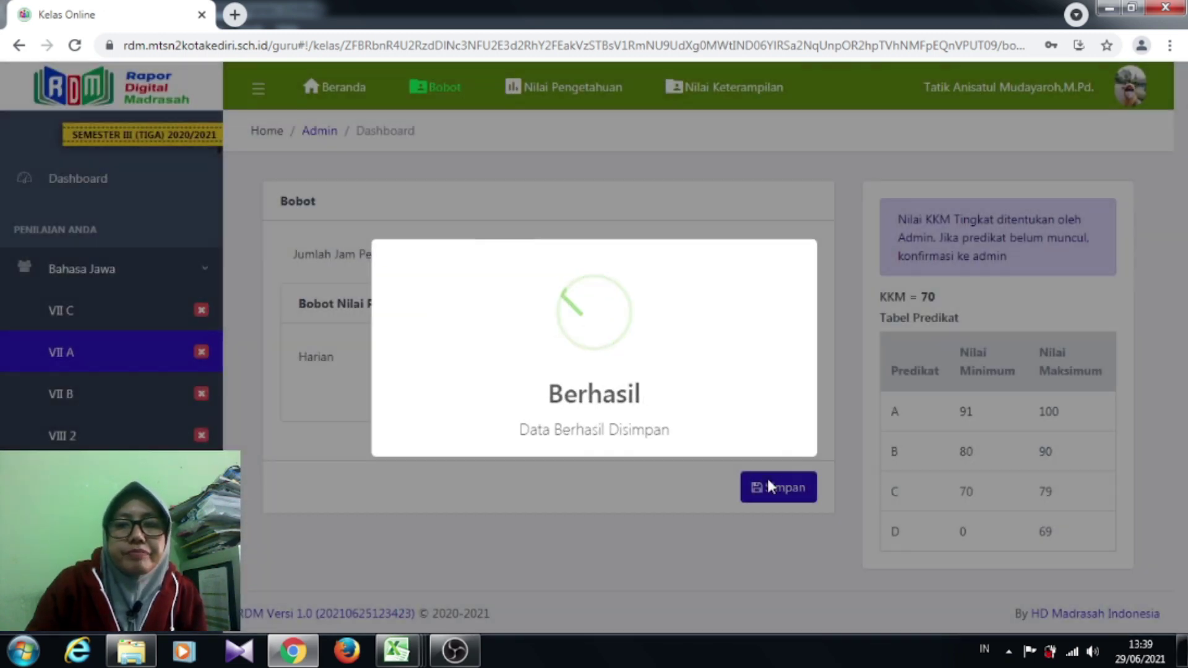
pyautogui.click(768, 480)
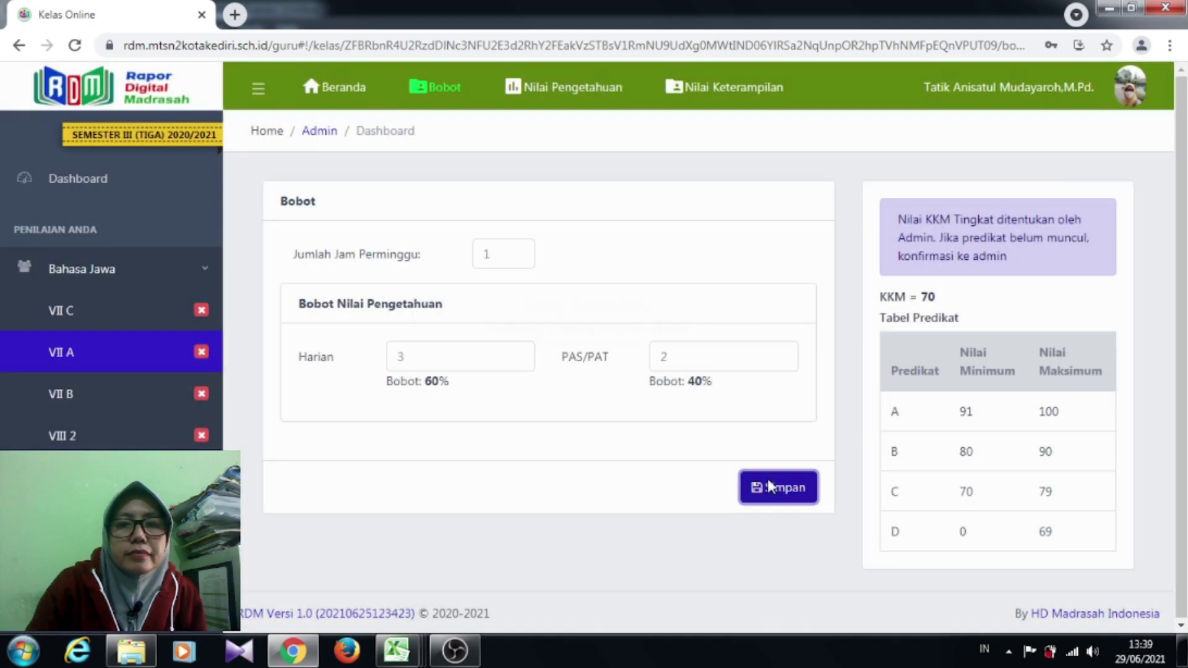
# Download and open the Excel template for uploading the class's daily knowledge scores (Nilai Harian).
pyautogui.click(573, 90)
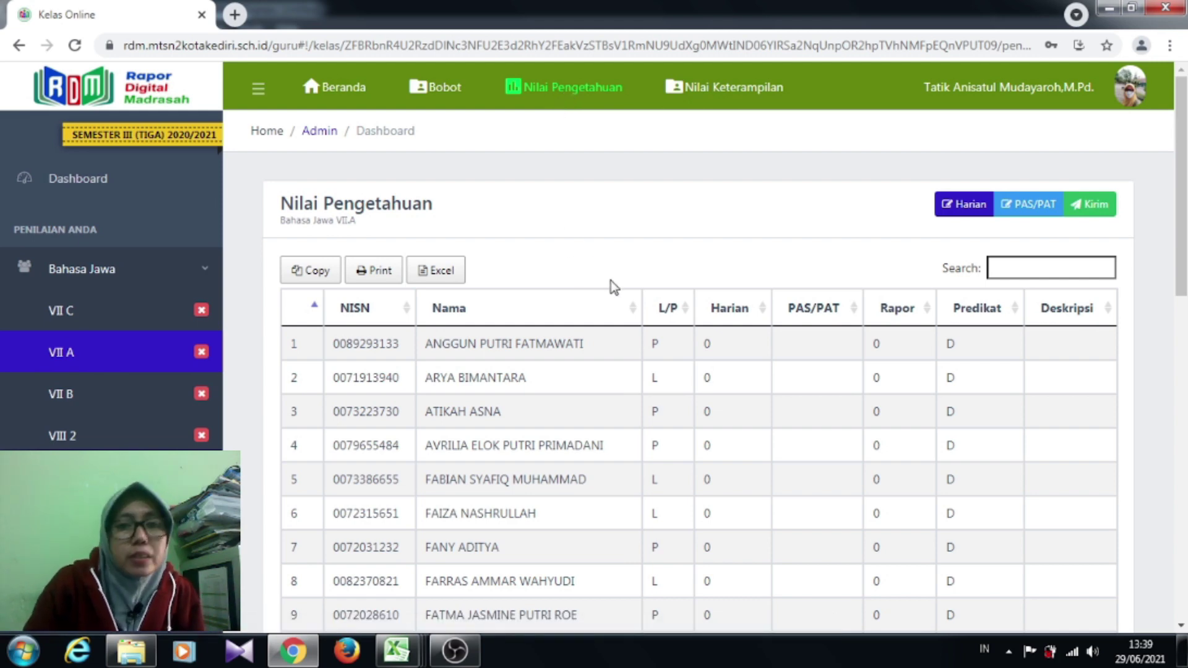
pyautogui.click(961, 208)
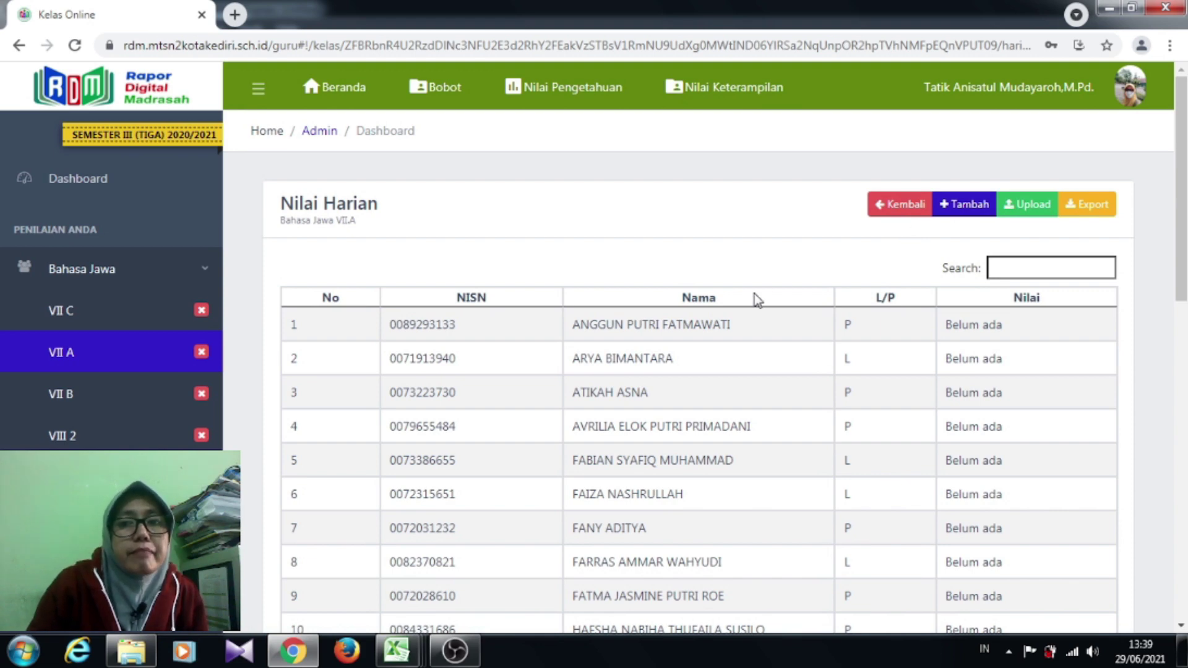
pyautogui.click(1031, 210)
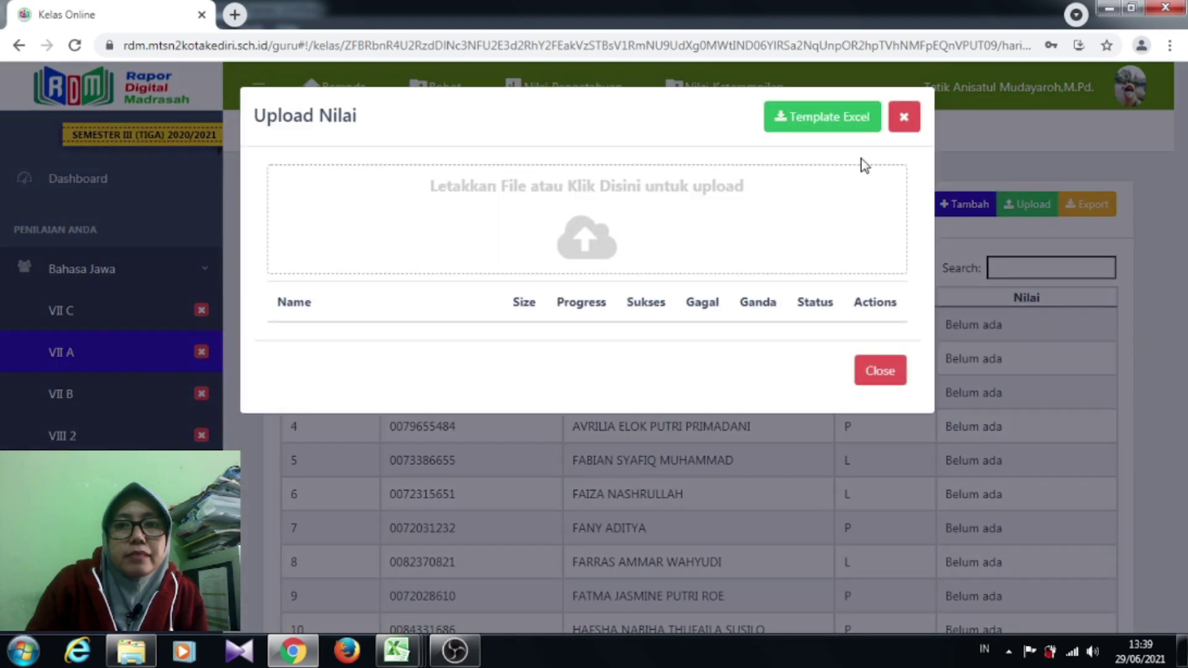
pyautogui.click(825, 122)
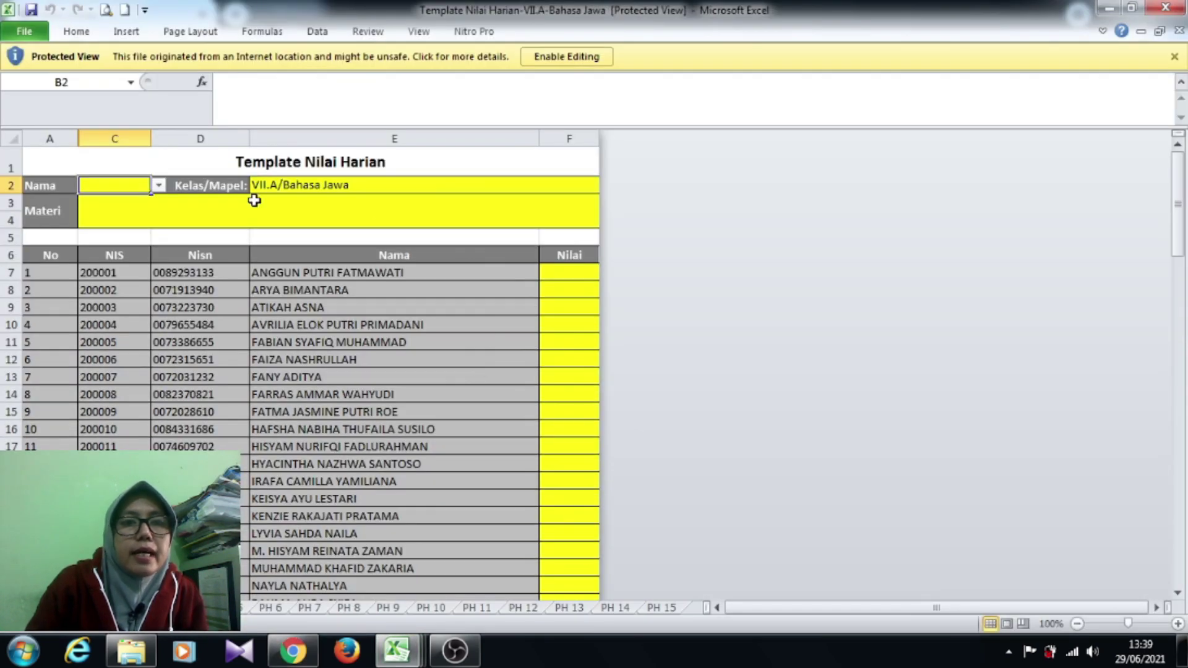
pyautogui.click(159, 185)
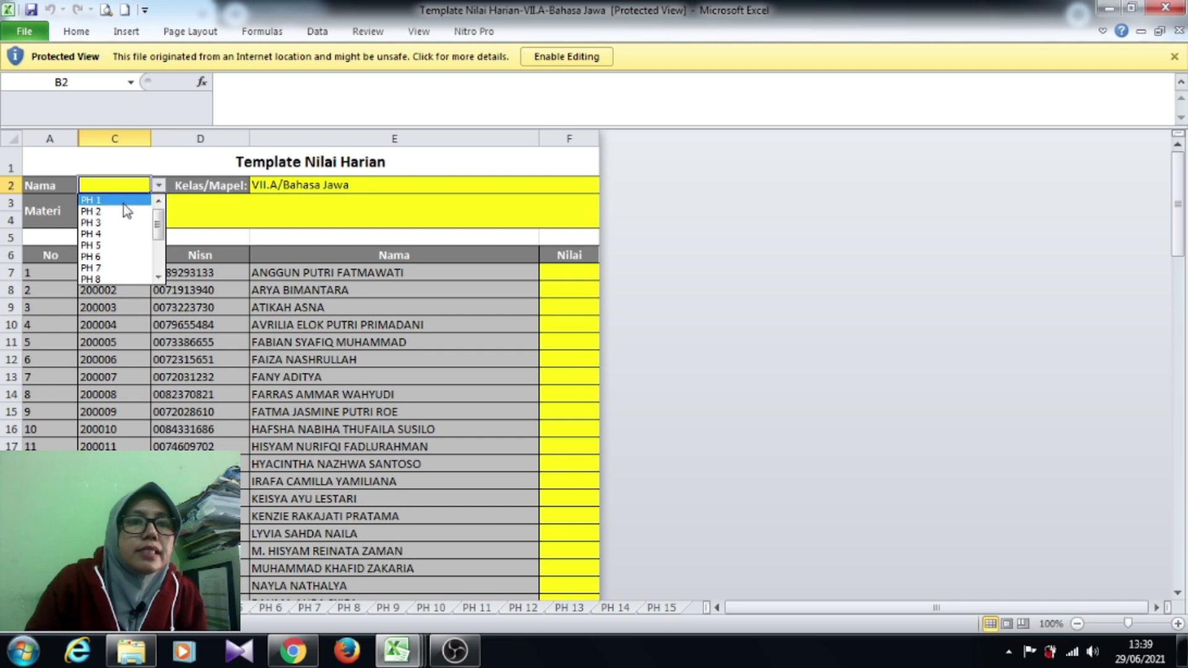
pyautogui.click(127, 211)
pyautogui.click(163, 212)
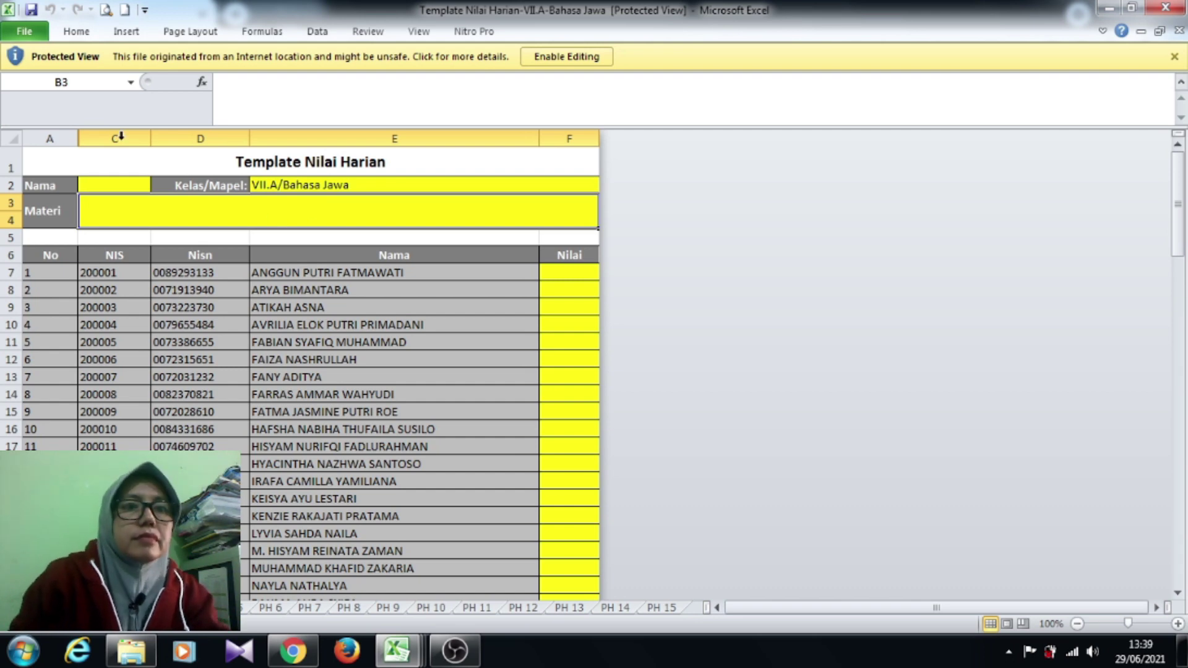
# Enable editing of the template, then set Nama to PH 1 and Materi to "materi crita cekak".
pyautogui.click(560, 58)
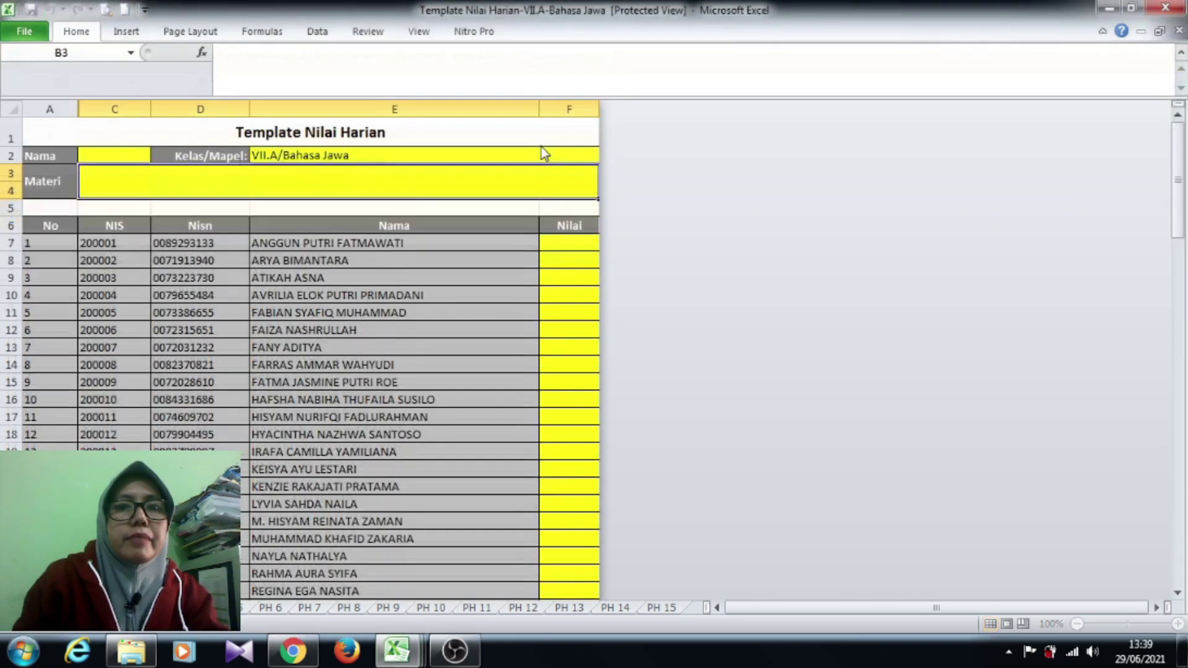
pyautogui.click(118, 235)
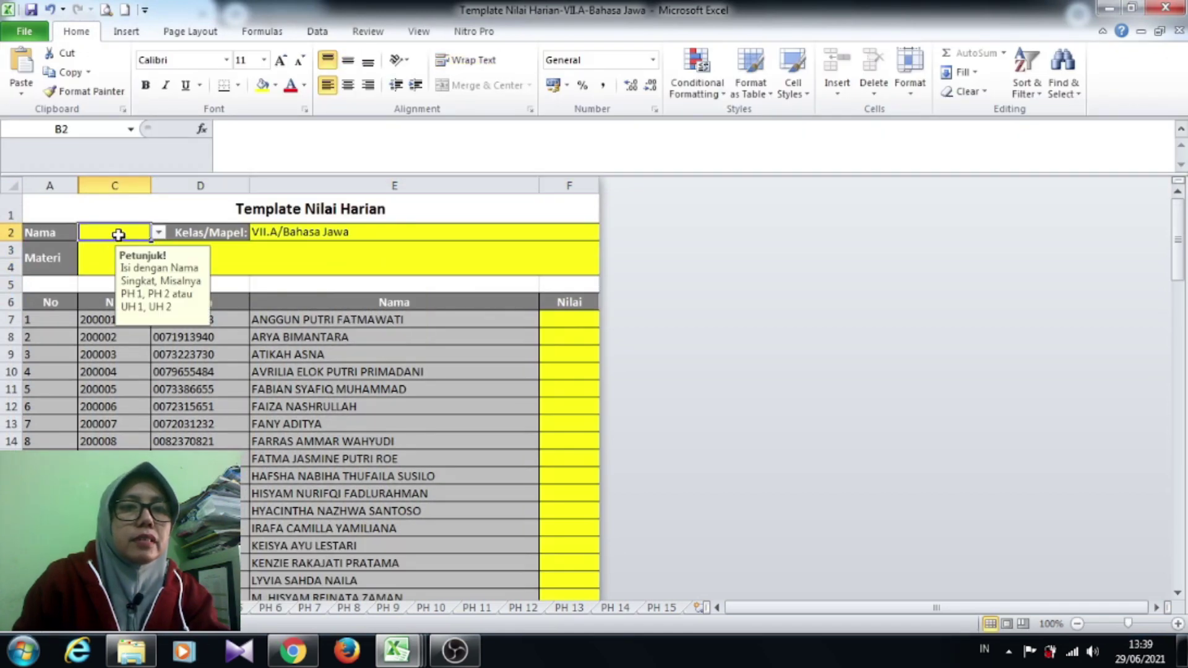
pyautogui.click(159, 232)
pyautogui.click(129, 248)
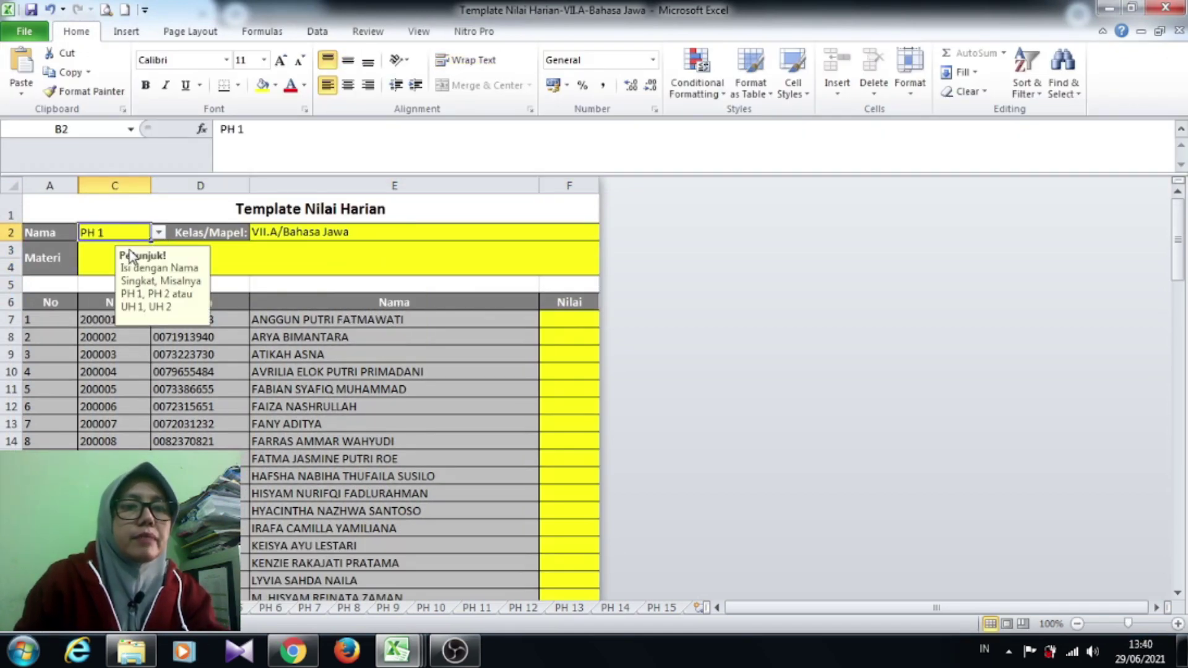
pyautogui.click(97, 258)
pyautogui.write('materi crita cekak')
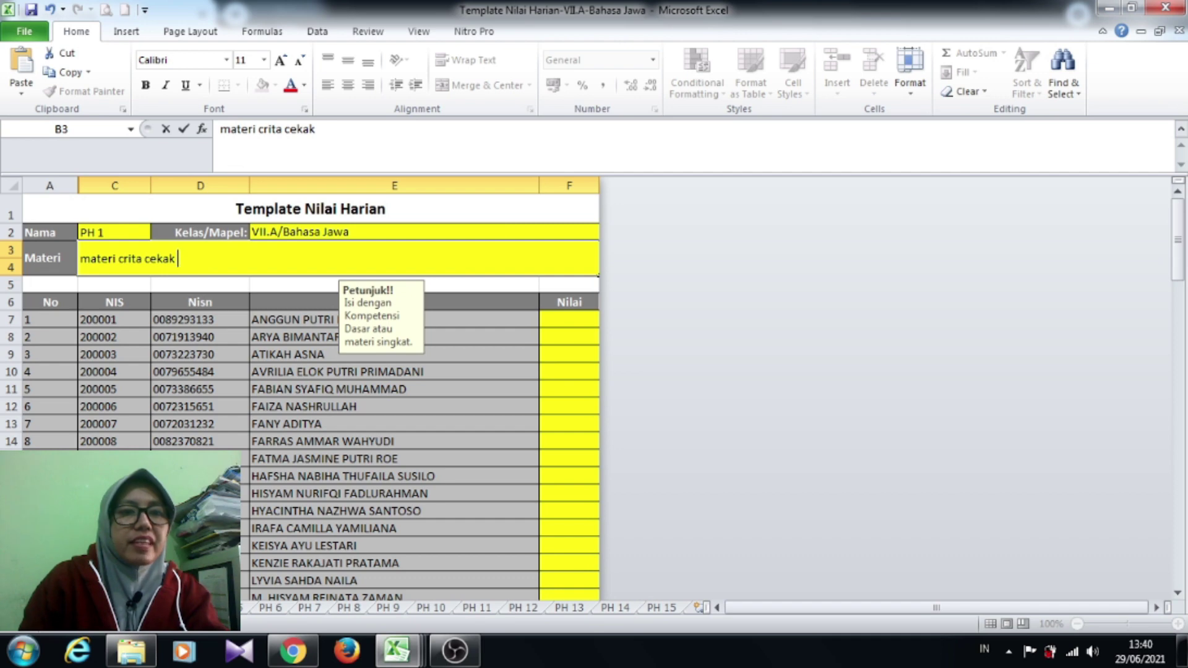
# On the next assessment sheet, set Nama to PH 2 and Materi to "materi wawancara".
pyautogui.hotkey('ctrl', 'z')
pyautogui.hotkey('ctrl', 'z')
pyautogui.click(159, 232)
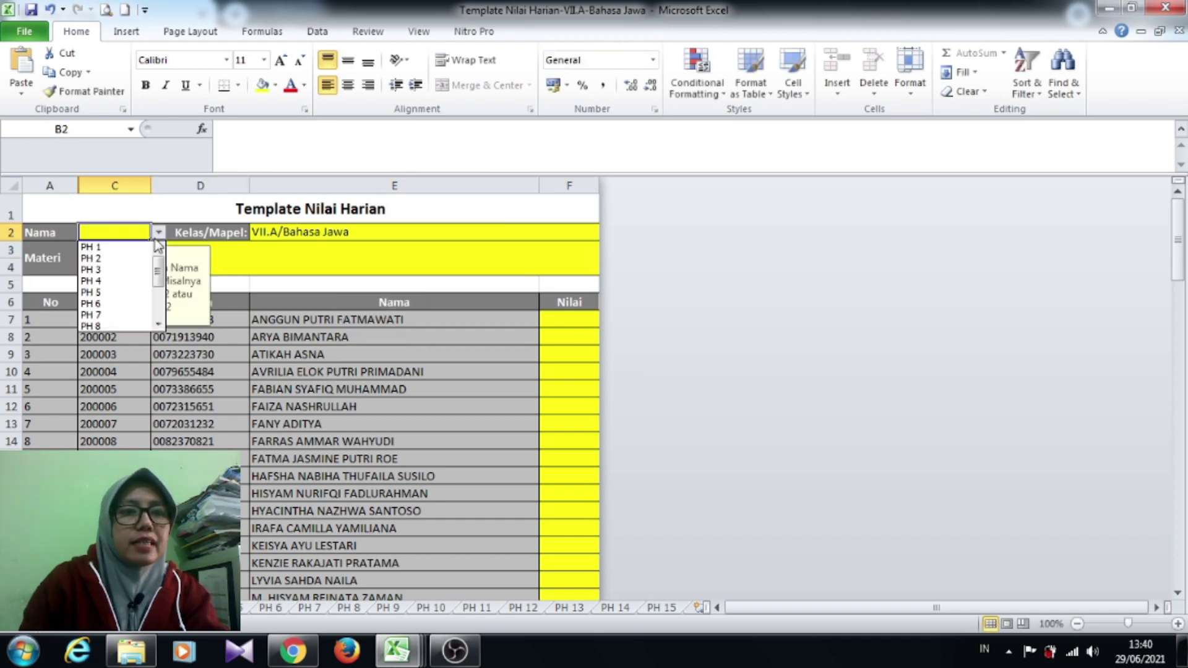
pyautogui.click(91, 258)
pyautogui.click(243, 260)
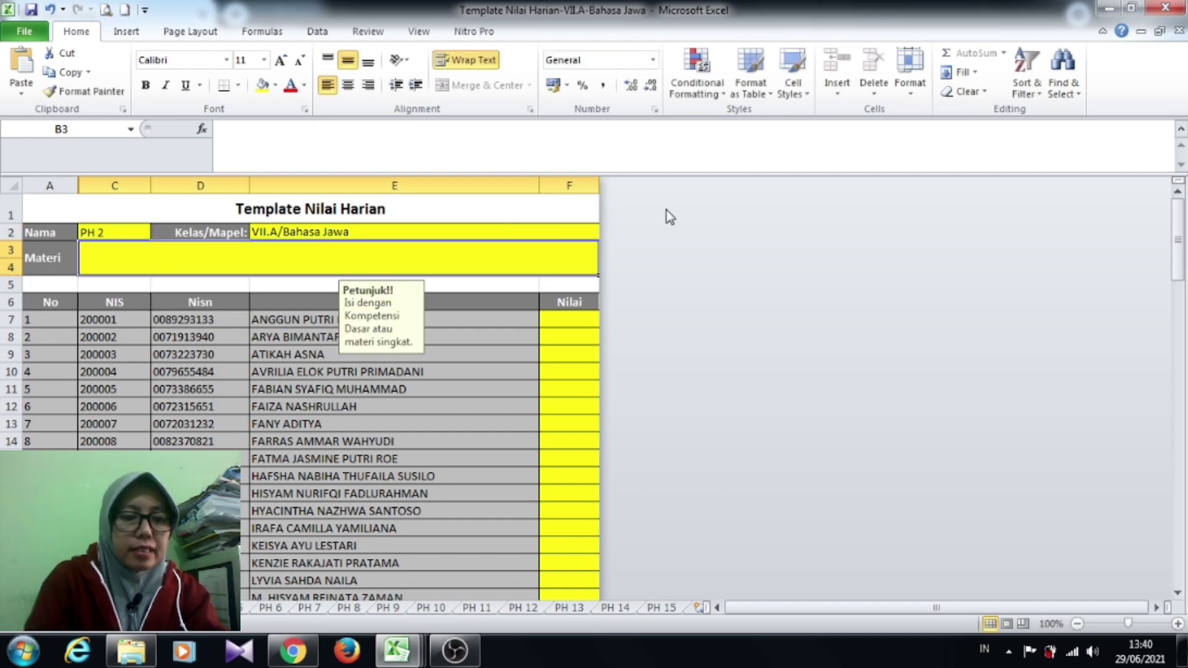
pyautogui.write('materi ')
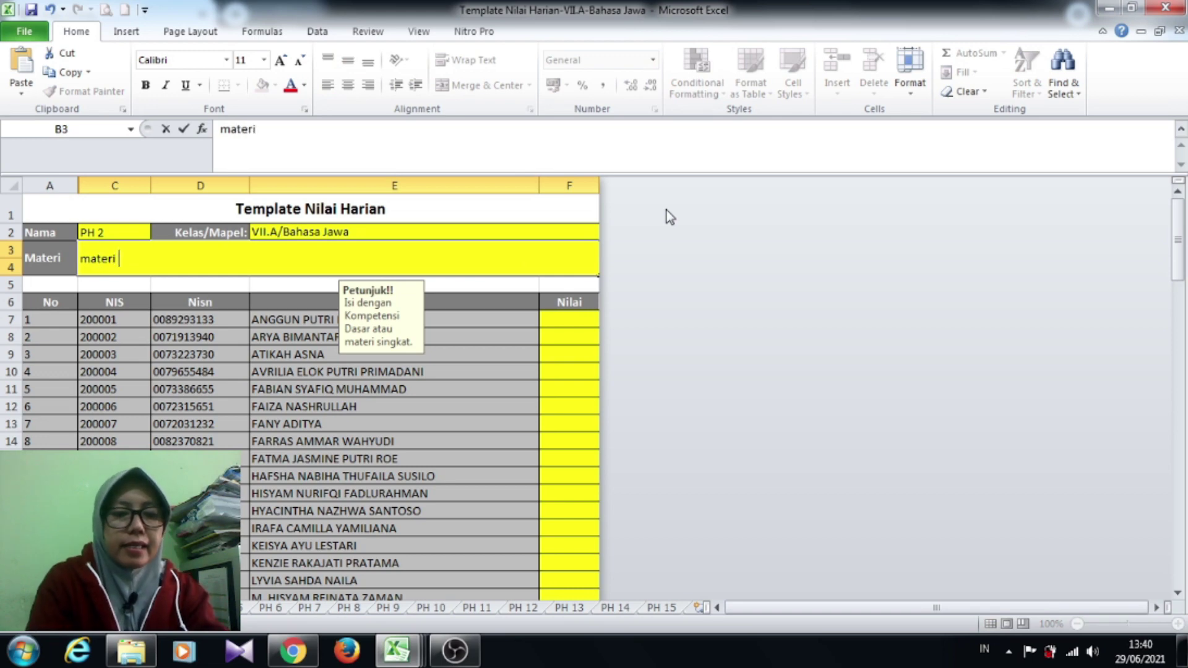
pyautogui.write('wawancara')
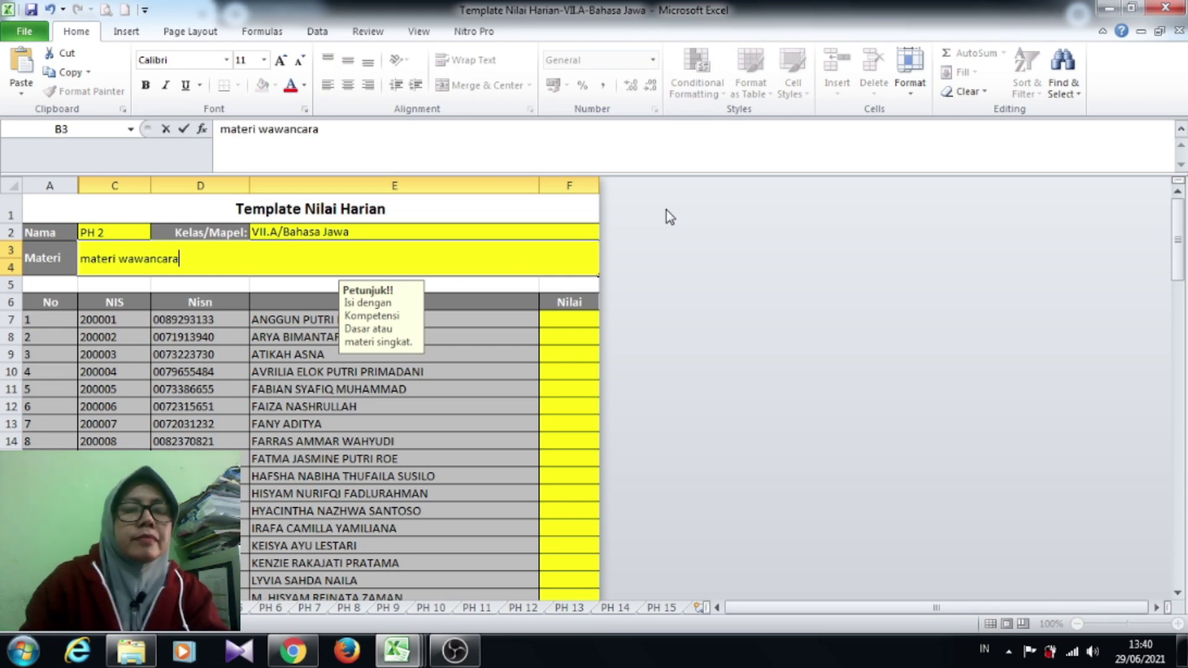
# Return to the PH 1 sheet and look through its student rows and the Nilai column.
pyautogui.press('Escape')
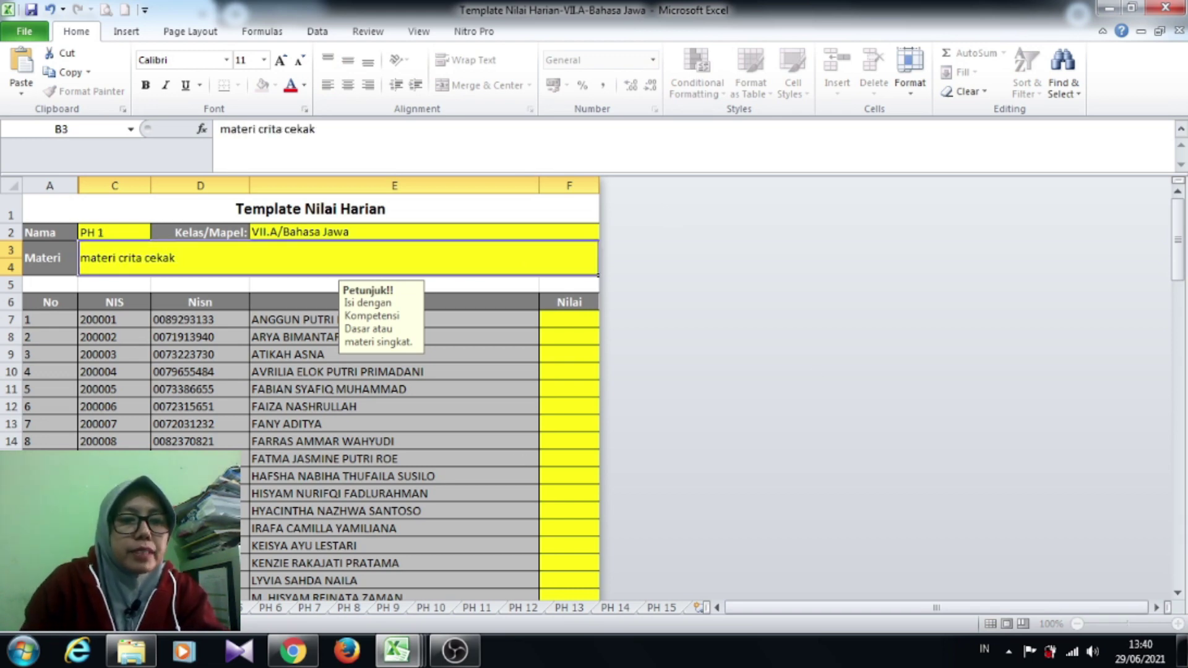
pyautogui.scroll(-3, 439, 450)
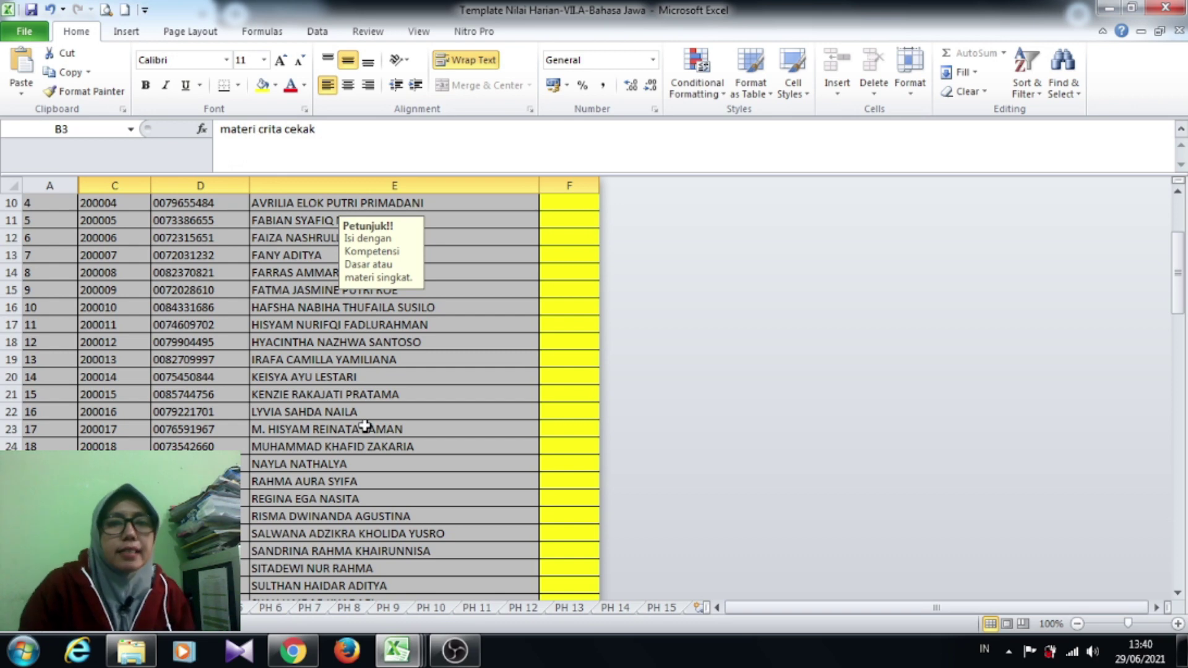
pyautogui.scroll(2, 346, 453)
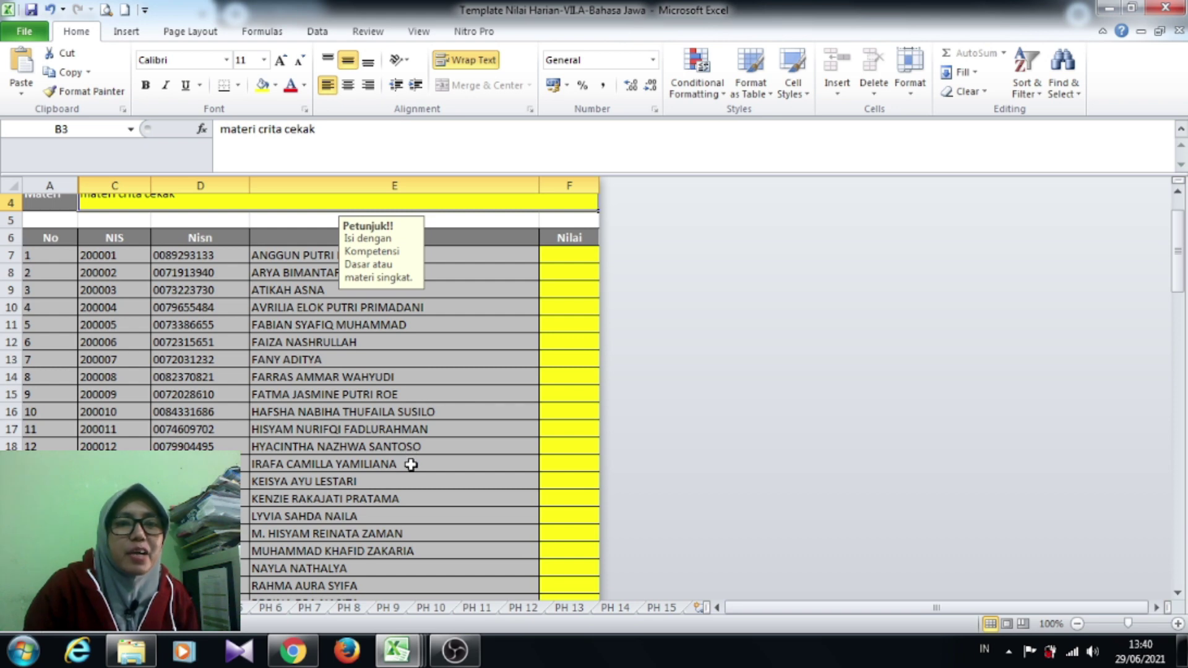
pyautogui.scroll(-1, 404, 464)
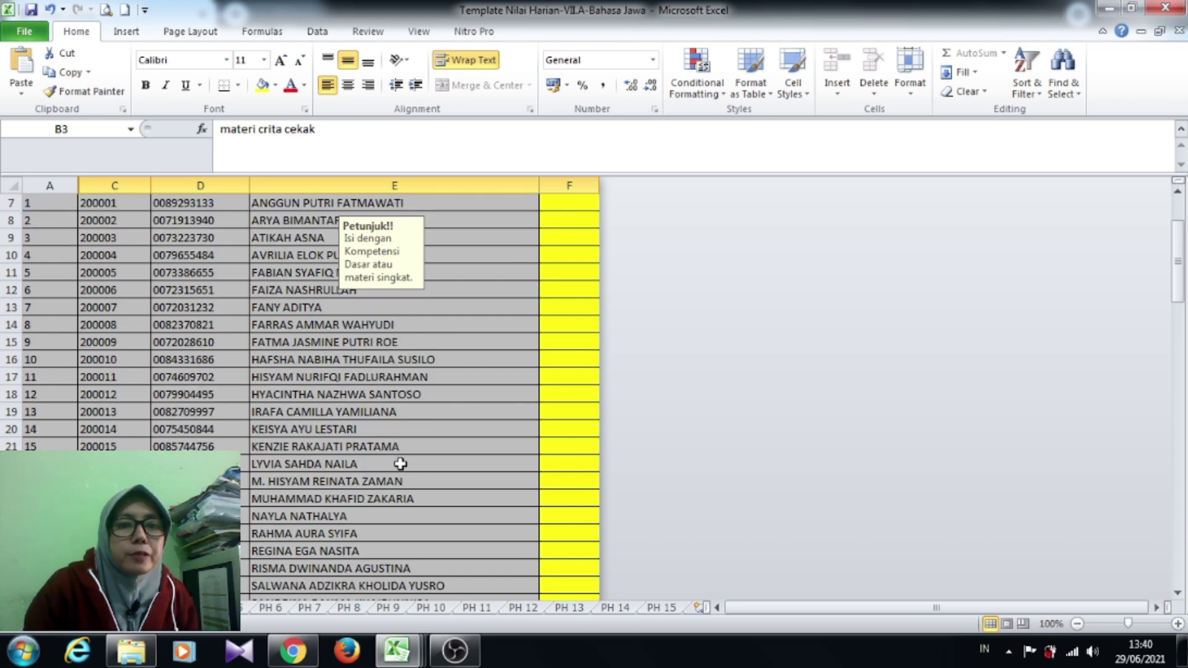
pyautogui.scroll(-1, 400, 463)
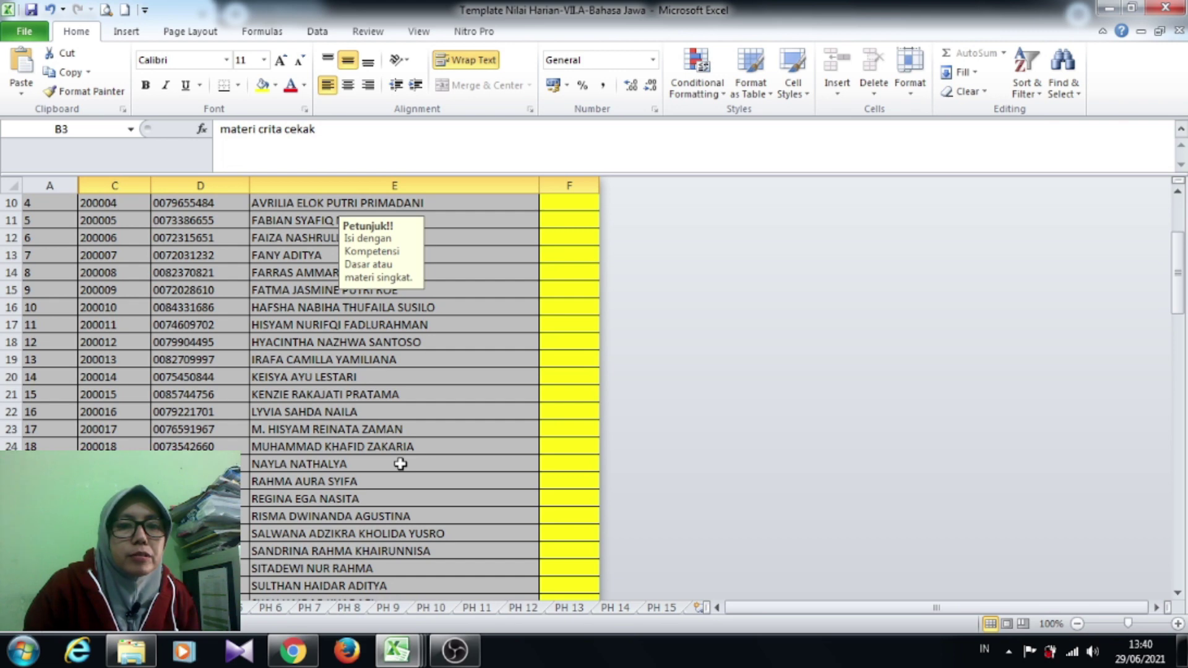
pyautogui.scroll(-1, 401, 464)
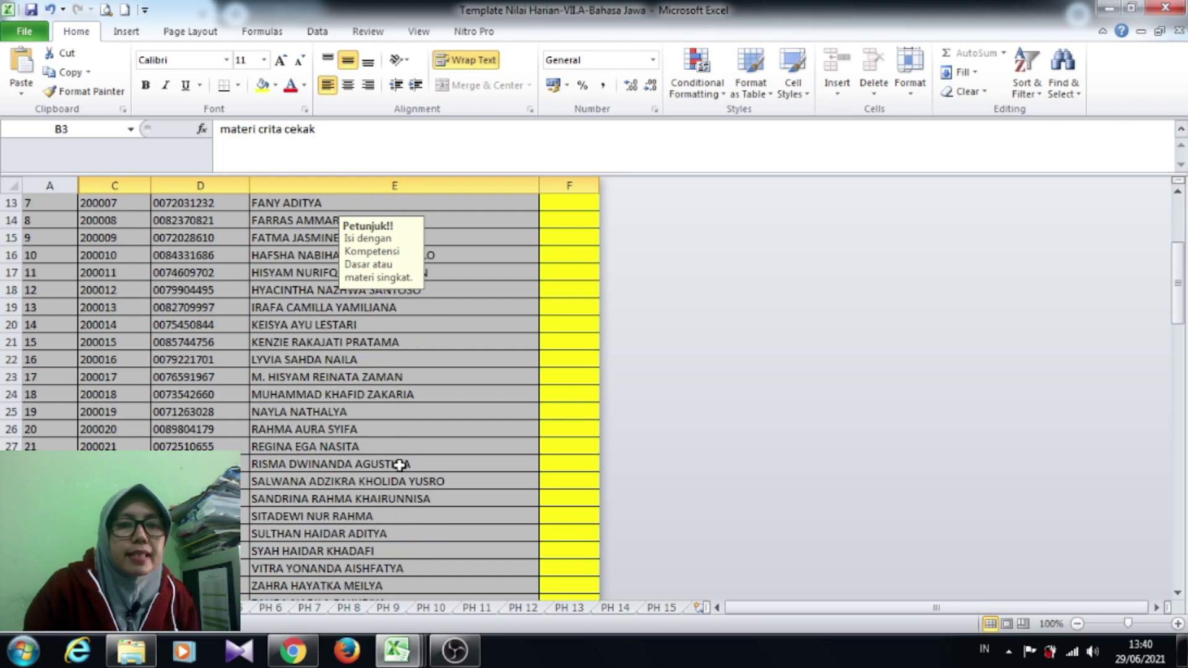
# On the PH 1 sheet, enter a Nilai of 90 for the student in row 30.
pyautogui.click(326, 501)
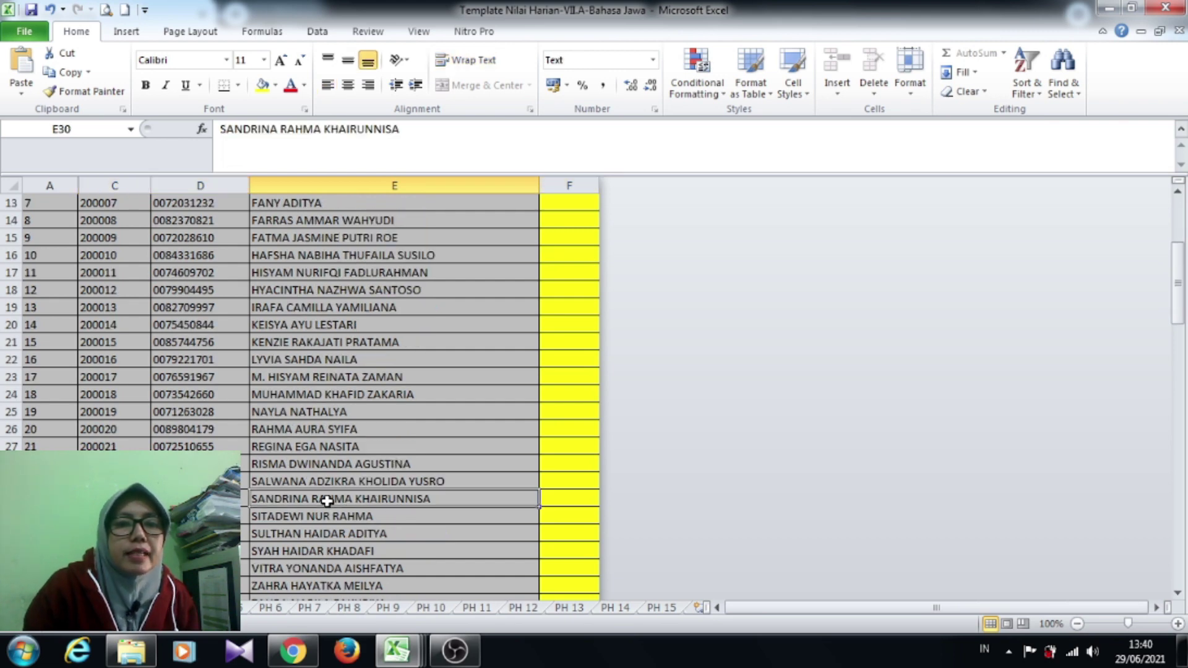
pyautogui.click(583, 498)
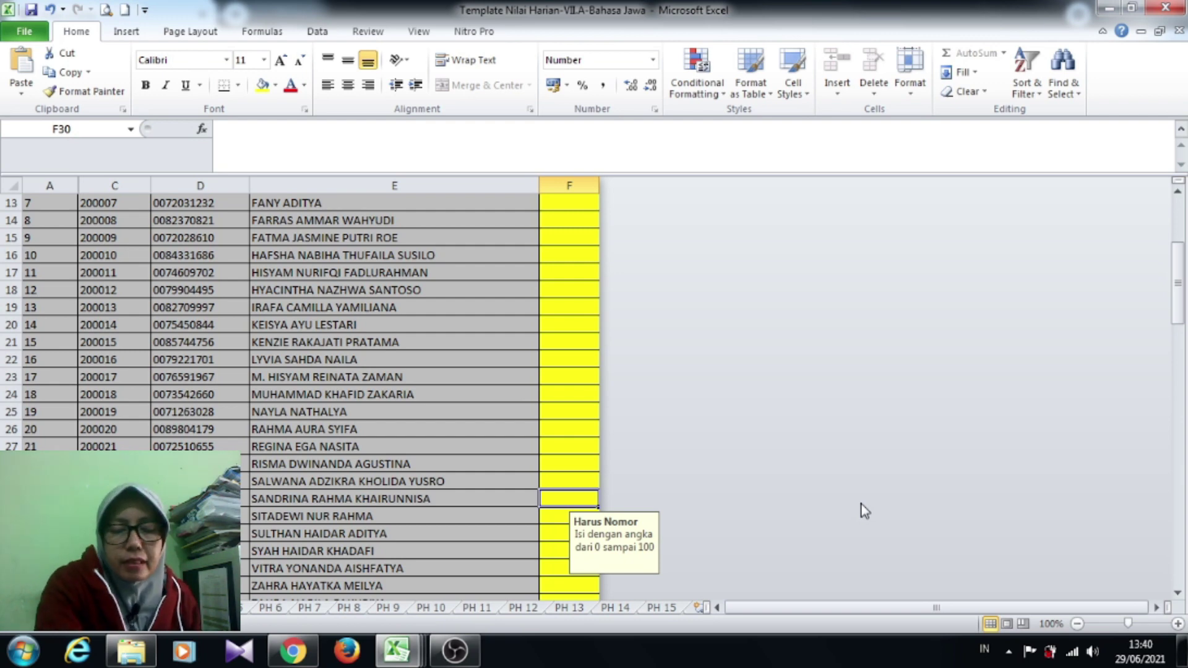
pyautogui.write('90')
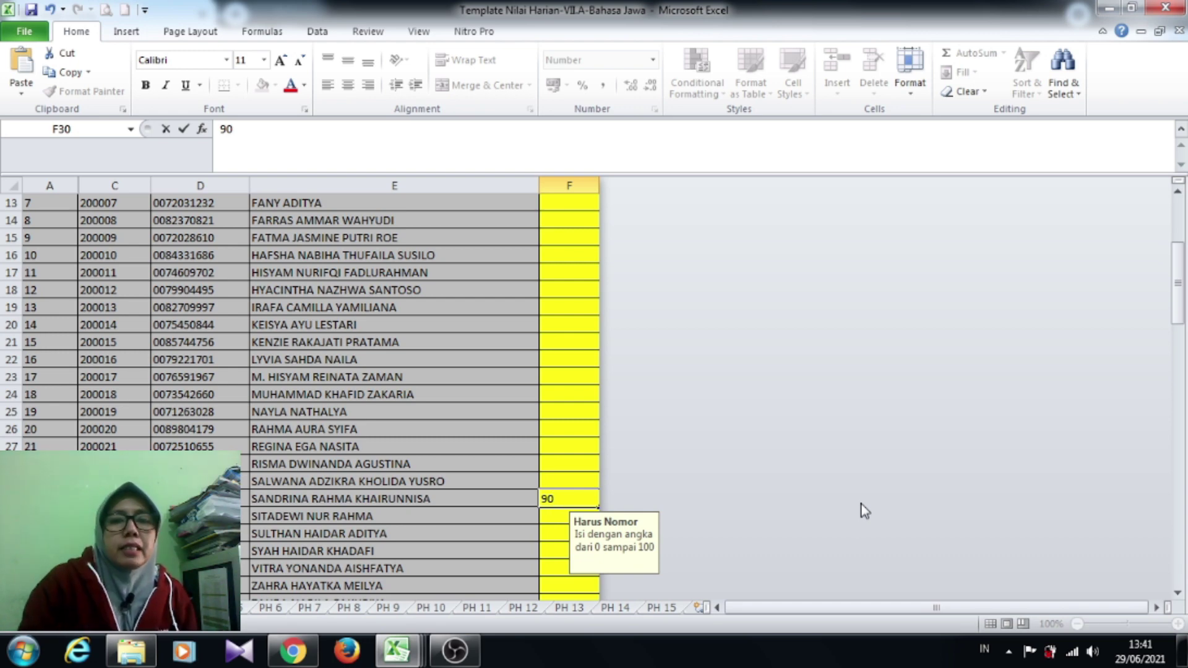
pyautogui.press('Escape')
pyautogui.click(559, 479)
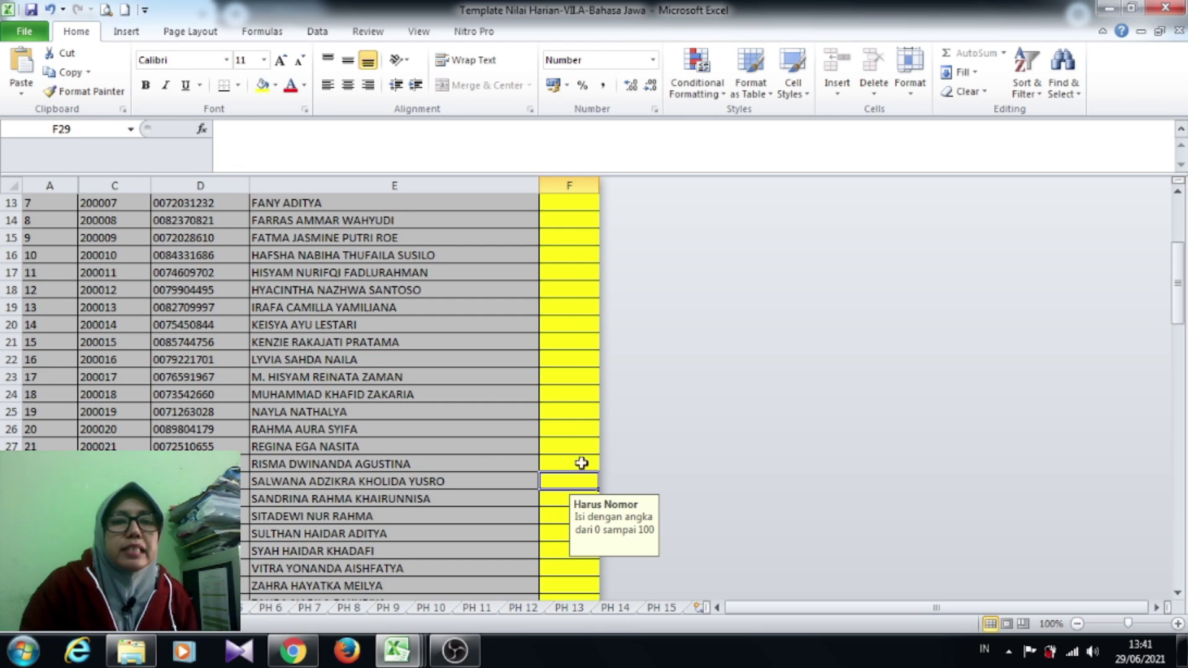
pyautogui.scroll(4, 582, 463)
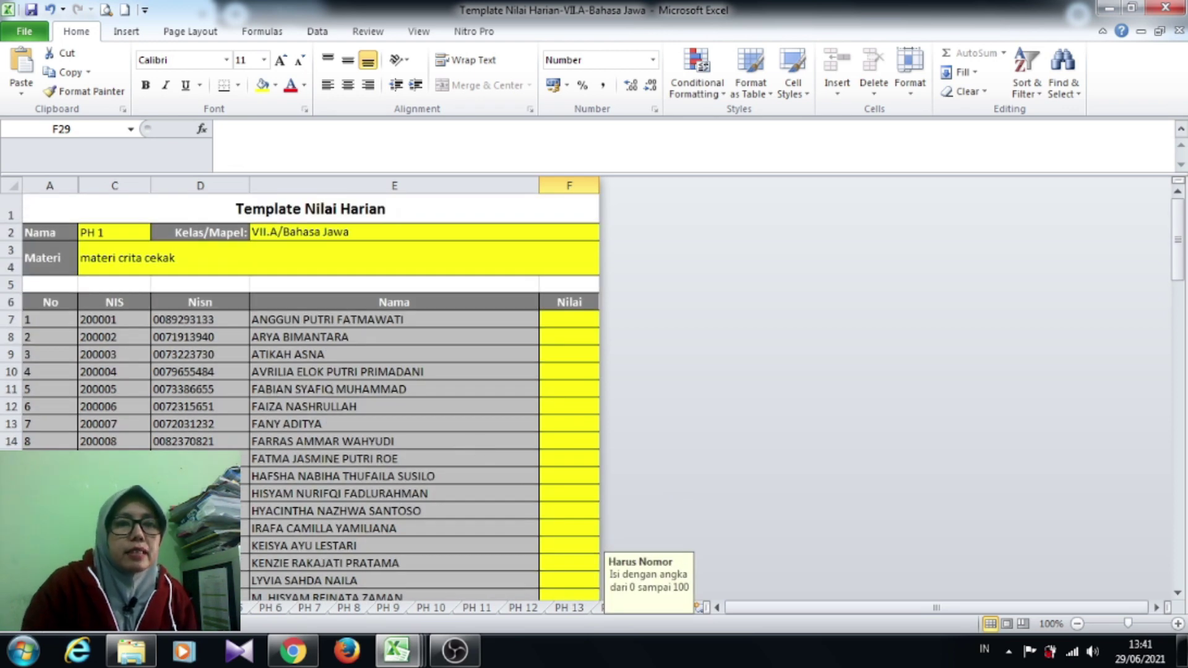
# On the PH 2 sheet, enter a Nilai of 90 for the same student in row 30.
pyautogui.hotkey('ctrl', 'pagedown')
pyautogui.scroll(-4, 440, 399)
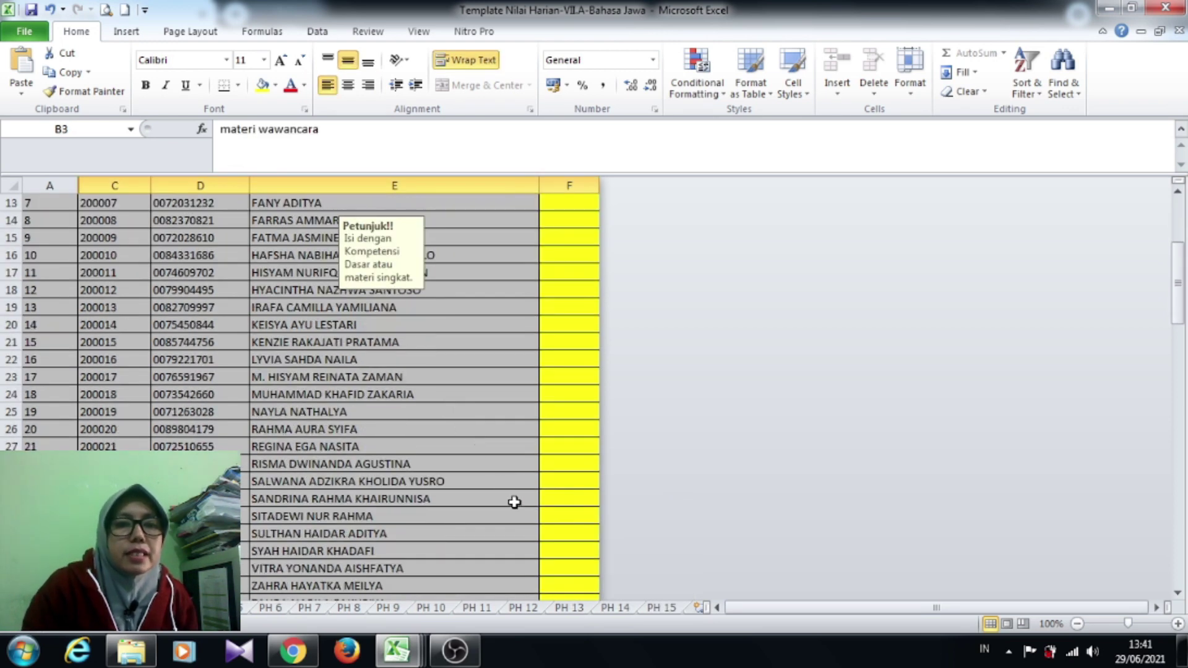
pyautogui.click(553, 502)
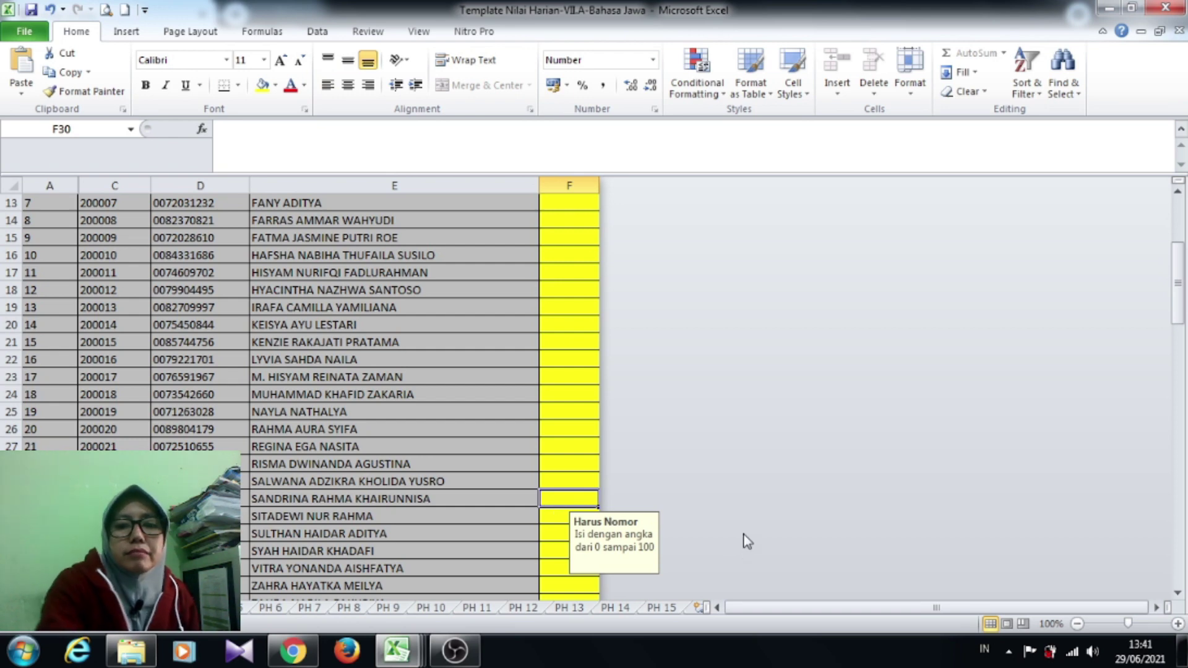
pyautogui.write('90')
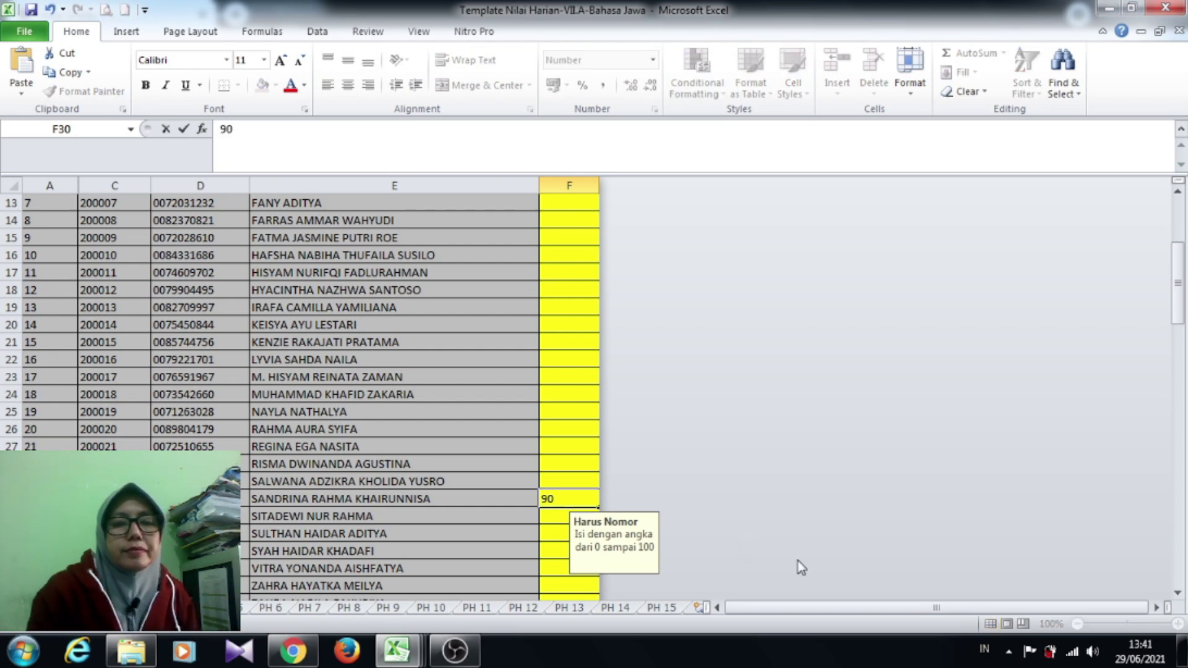
pyautogui.click(322, 527)
pyautogui.scroll(-3, 414, 541)
pyautogui.scroll(7, 488, 496)
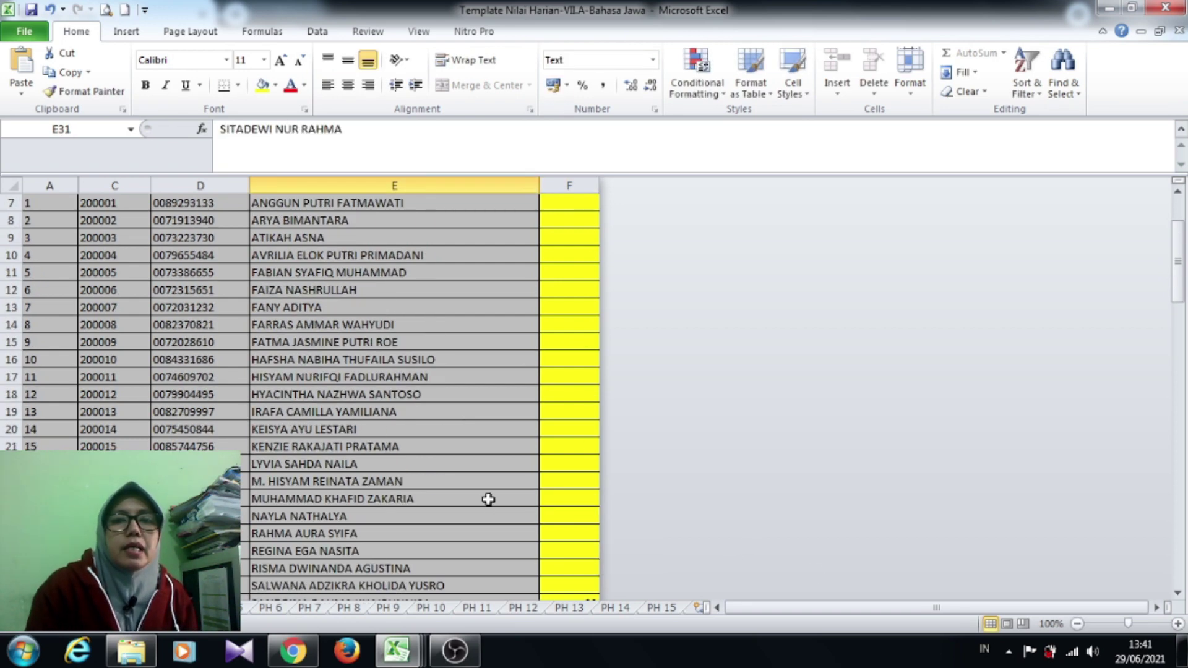
# Save the filled Nilai Harian template under its current name in the SEM 3 P2L 2021 folder inside "0. nilai BADER 2020 2021" on drive H.
pyautogui.click(30, 10)
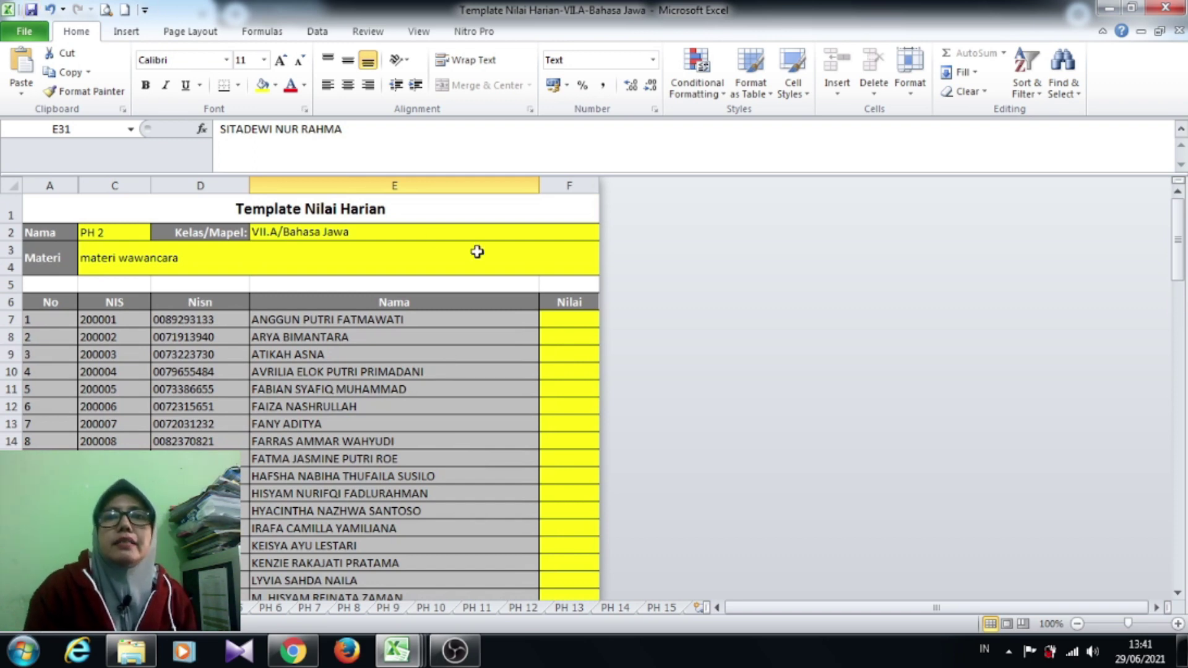
pyautogui.click(26, 32)
pyautogui.click(56, 84)
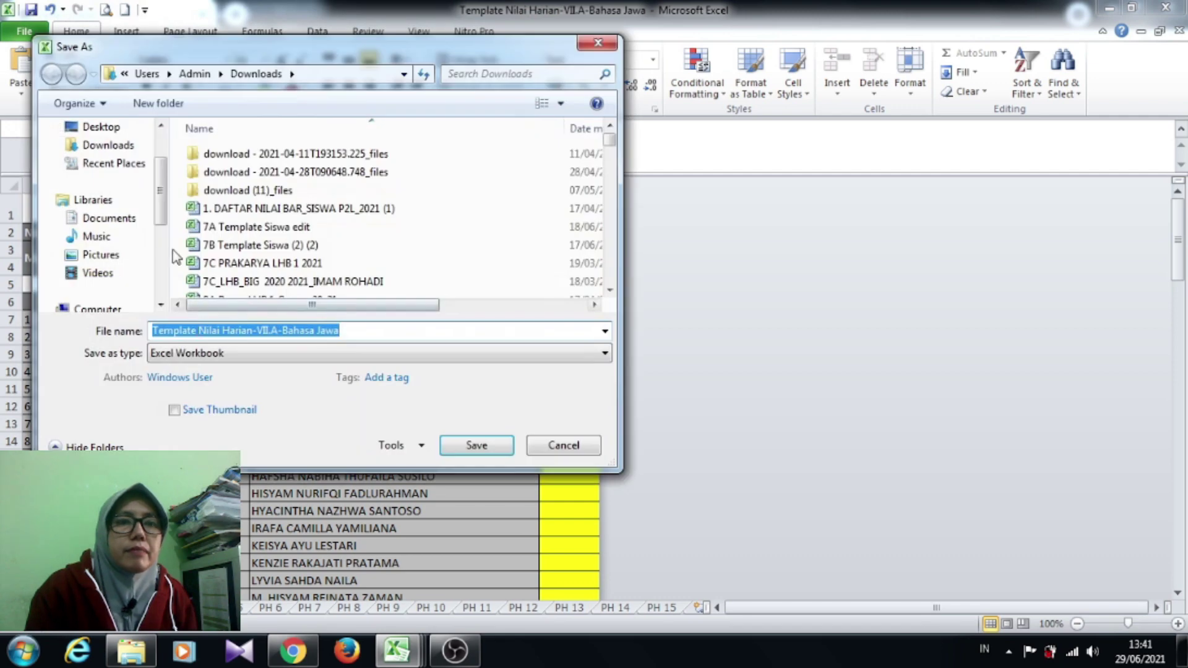
pyautogui.scroll(-3, 158, 209)
pyautogui.click(111, 254)
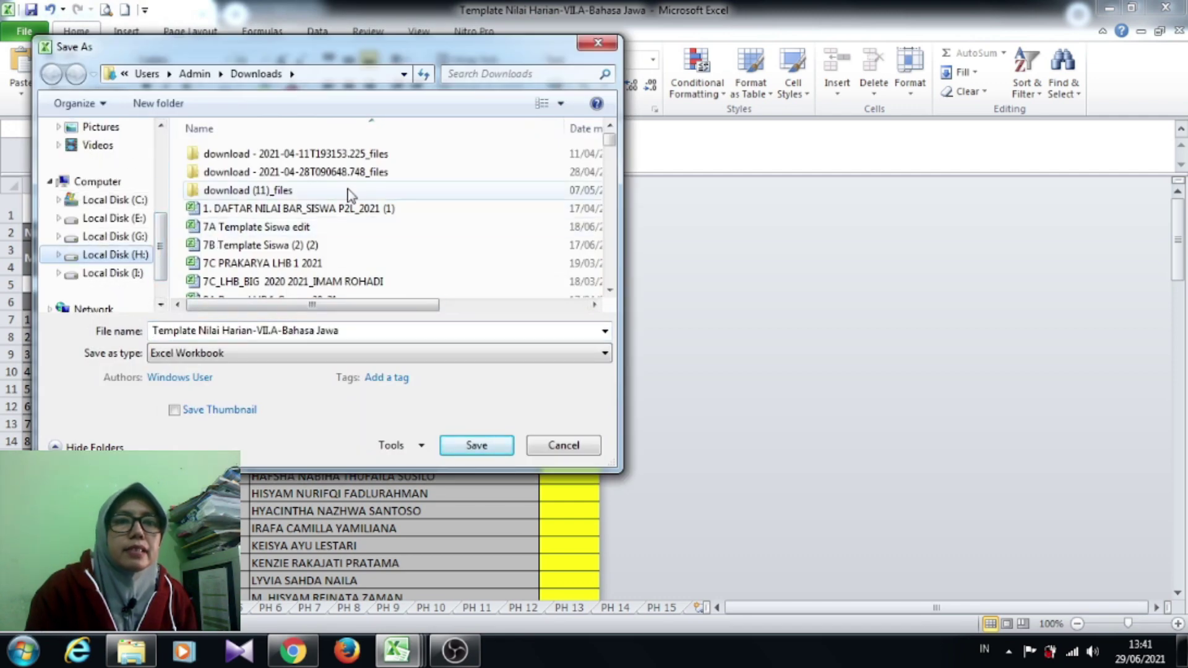
pyautogui.doubleClick(310, 187)
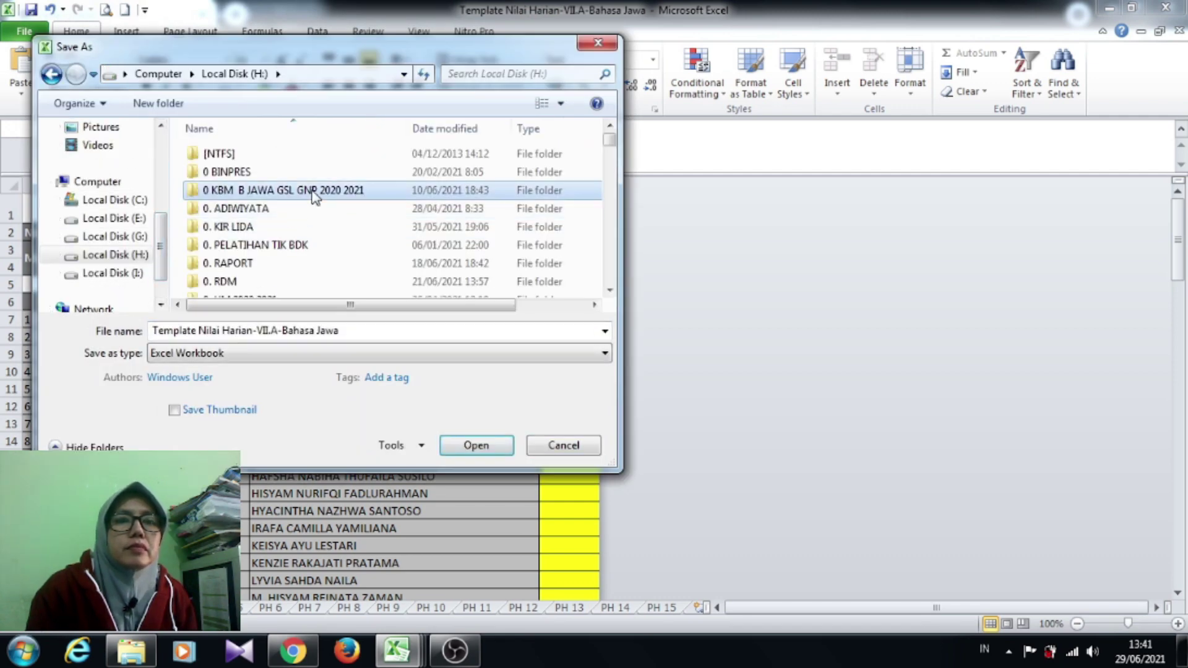
pyautogui.doubleClick(305, 154)
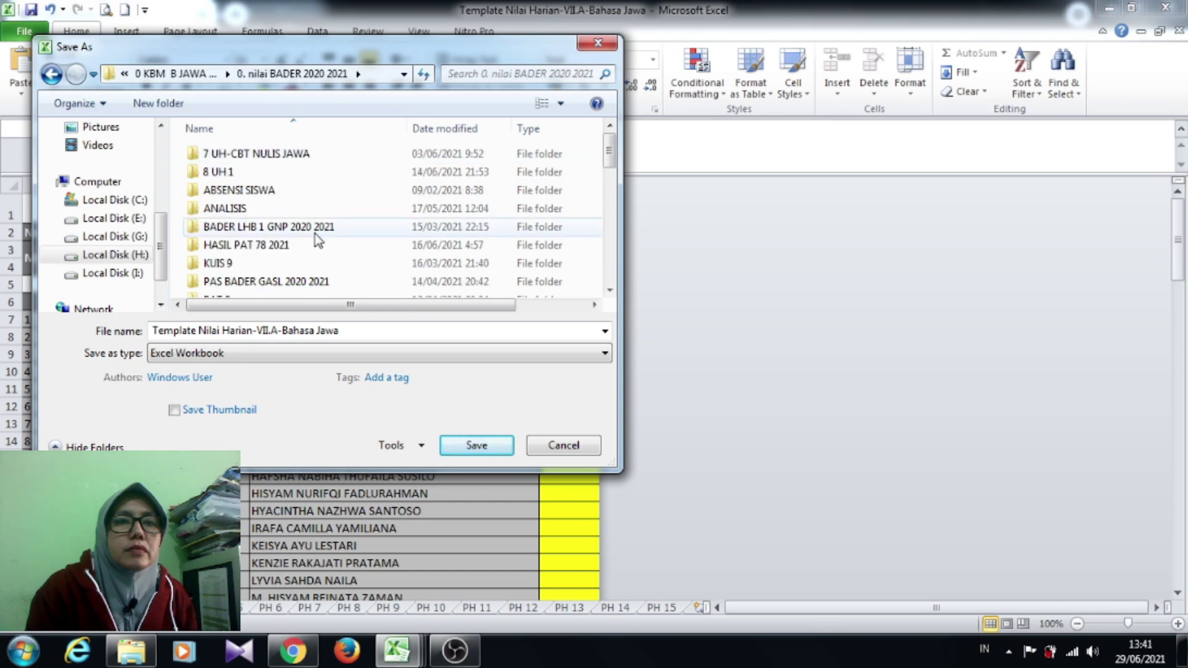
pyautogui.scroll(-1, 313, 233)
pyautogui.doubleClick(266, 291)
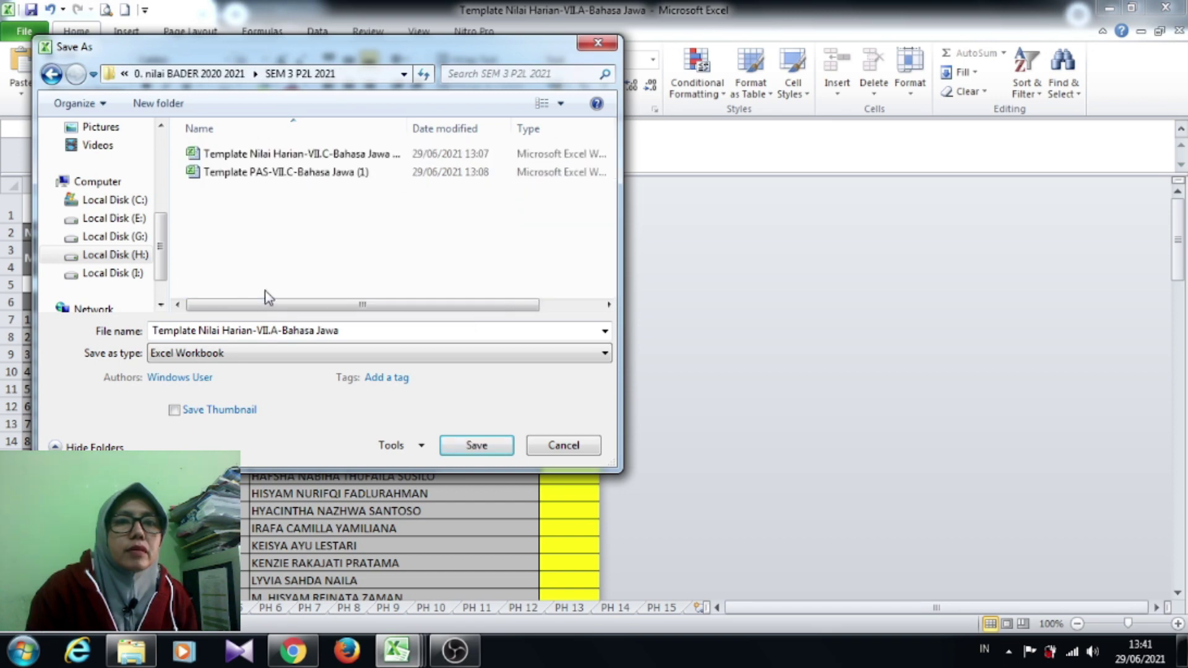
pyautogui.click(449, 446)
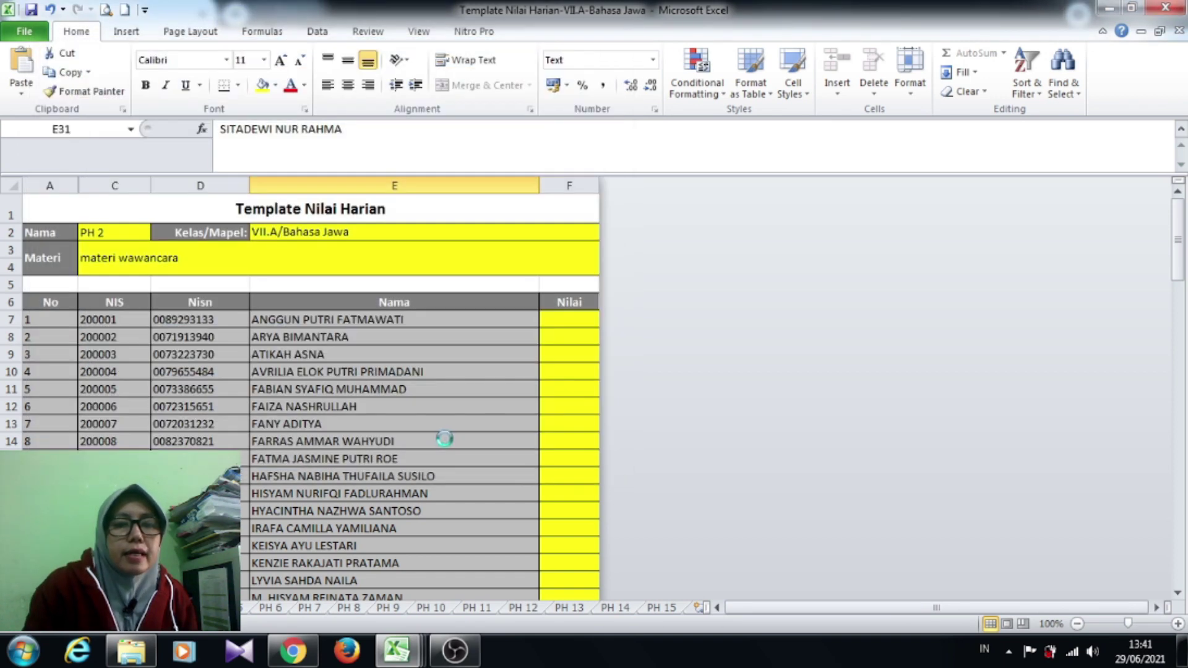
# Switch to Rapor Digital Madrasah, upload Template Nilai Harian-VII.A-Bahasa Jawa, and check the scores in the PH 1 and PH 2 columns.
pyautogui.click(292, 658)
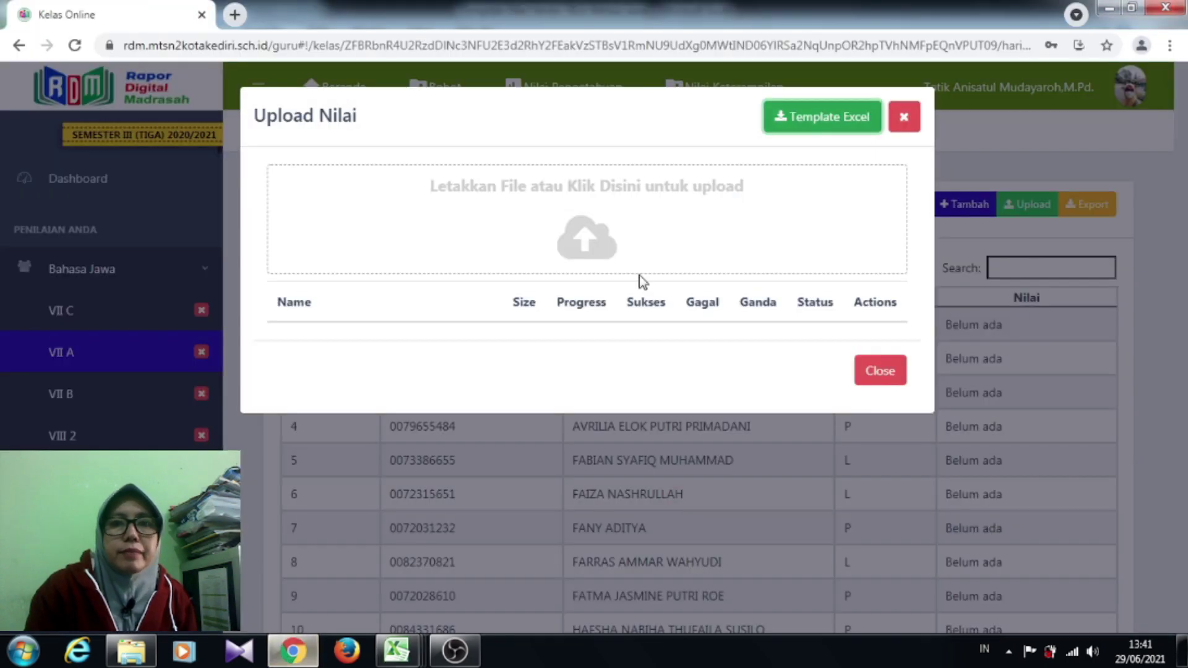
pyautogui.click(596, 250)
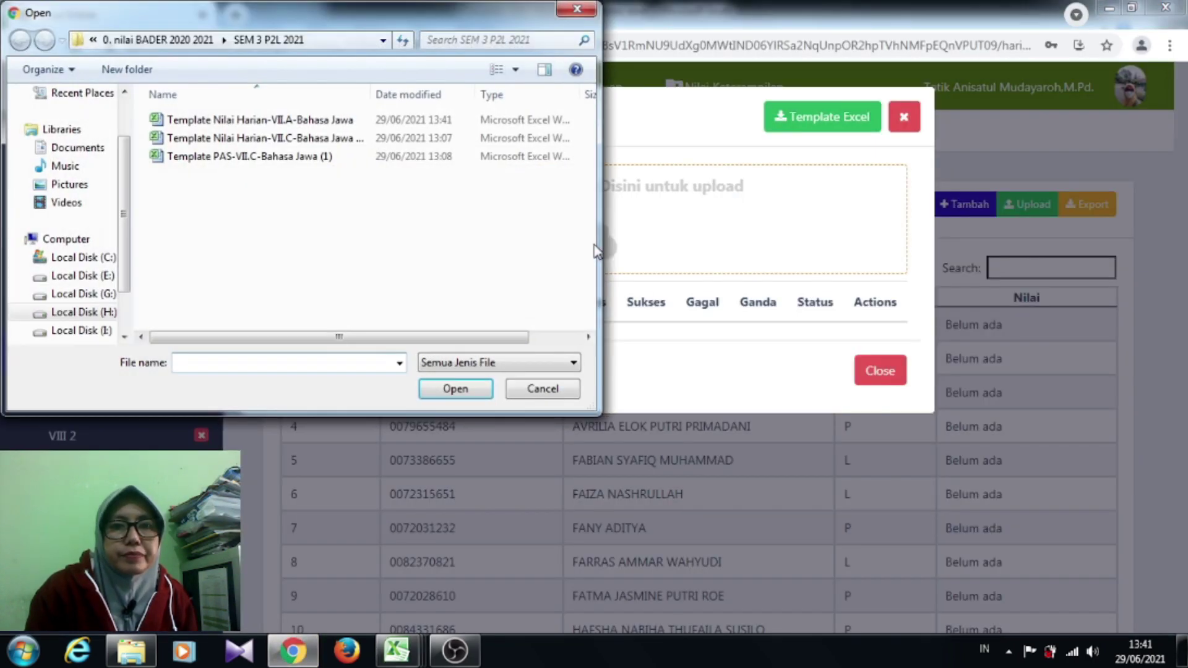
pyautogui.doubleClick(295, 123)
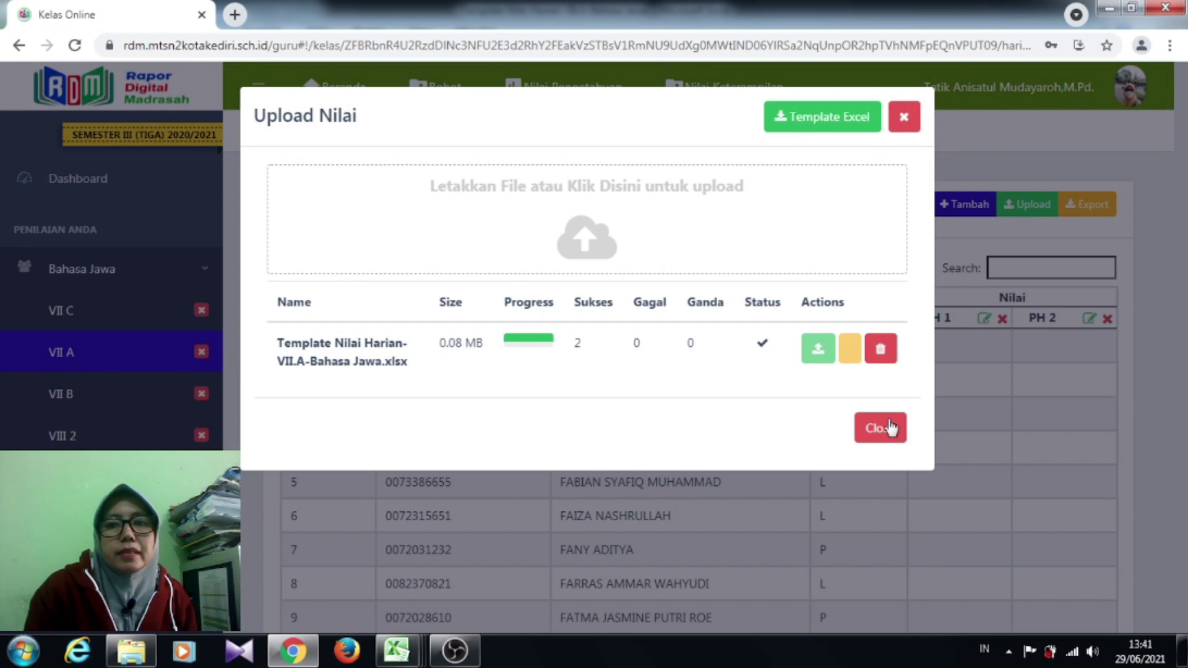
pyautogui.click(889, 427)
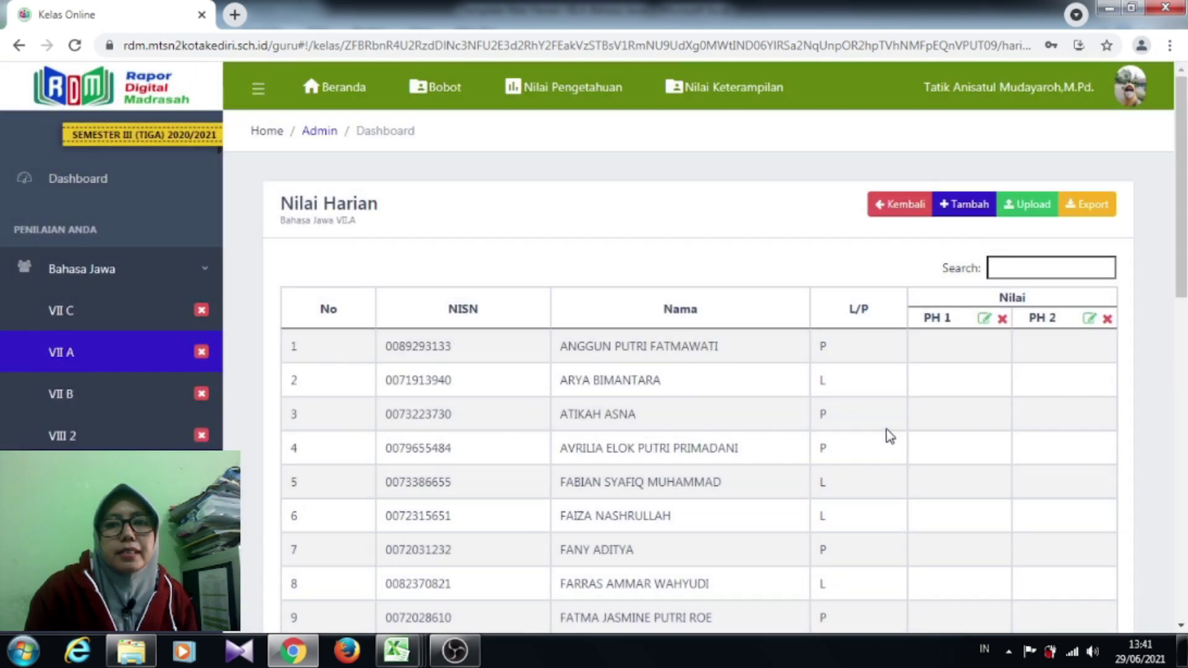
pyautogui.scroll(-4, 966, 456)
pyautogui.scroll(-7, 995, 458)
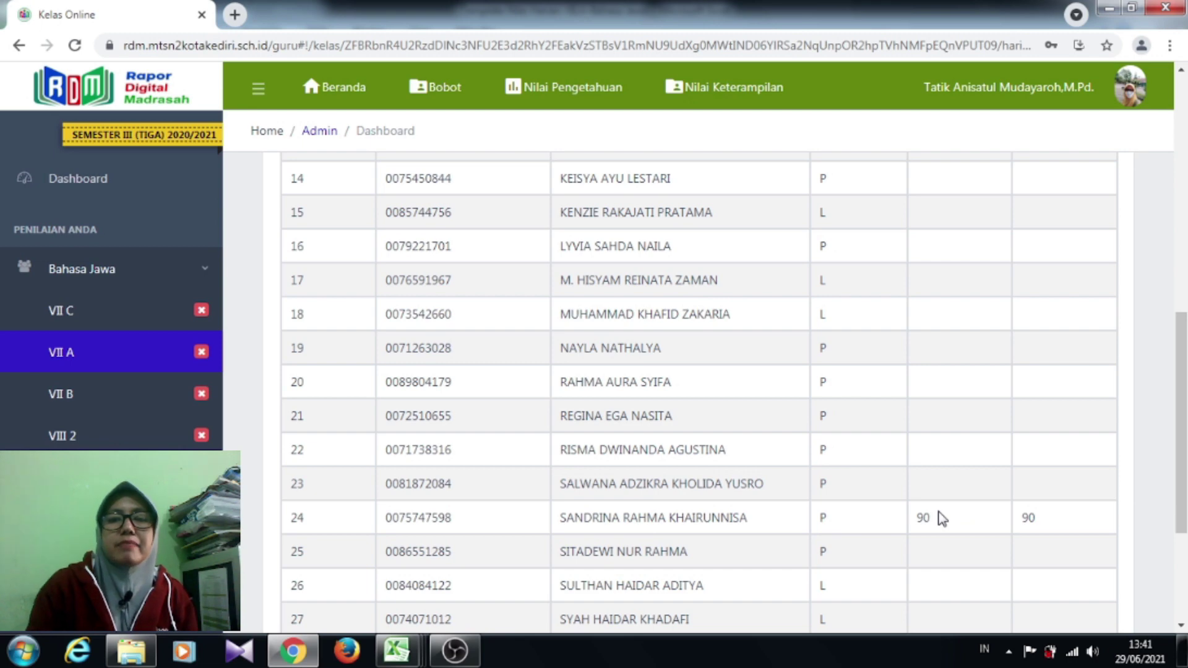
pyautogui.scroll(5, 894, 536)
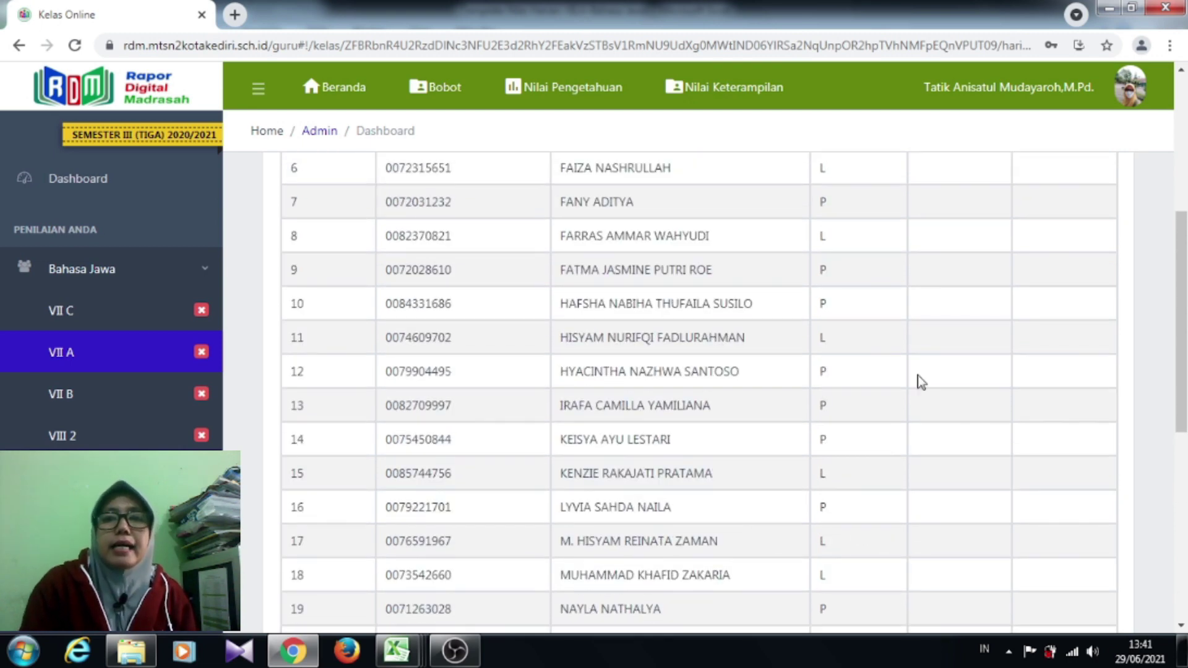
pyautogui.scroll(5, 922, 371)
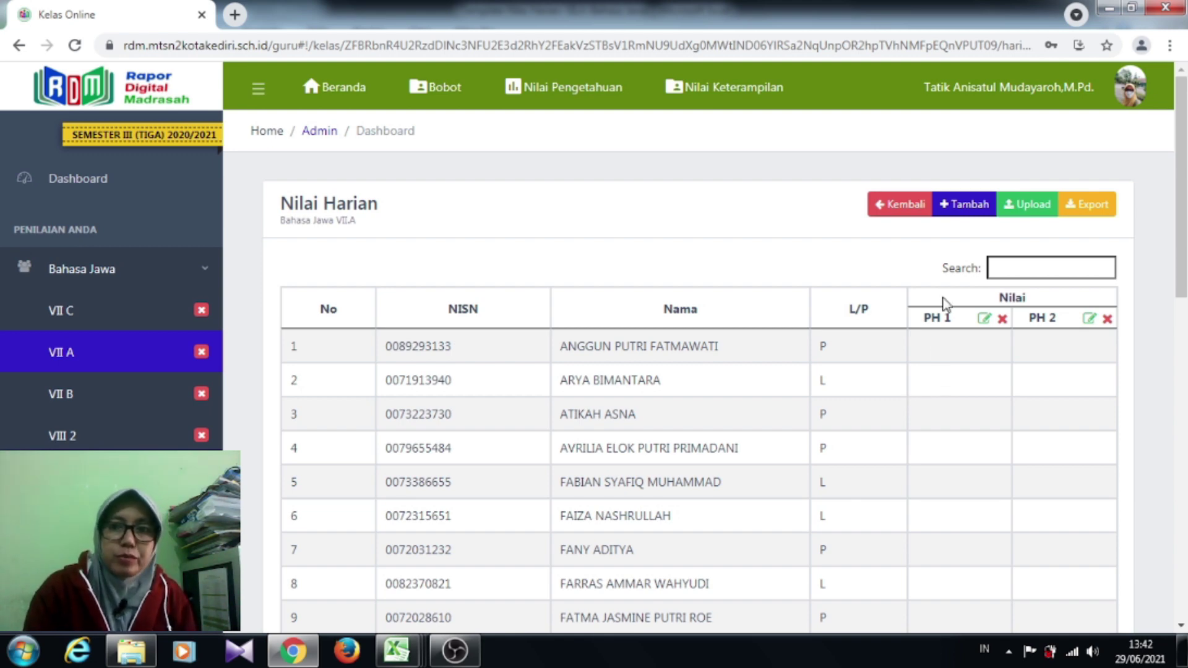
# Go to the class's PAS/PAT knowledge scores, then download and open the Excel template for uploading them.
pyautogui.click(903, 209)
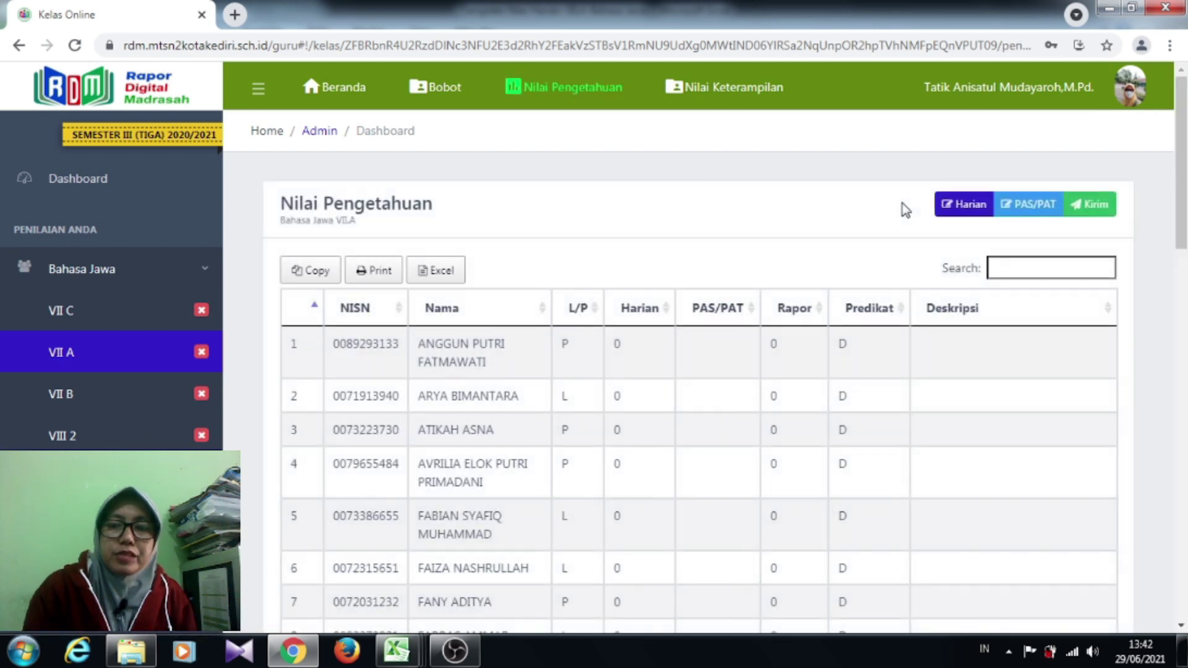
pyautogui.click(1033, 206)
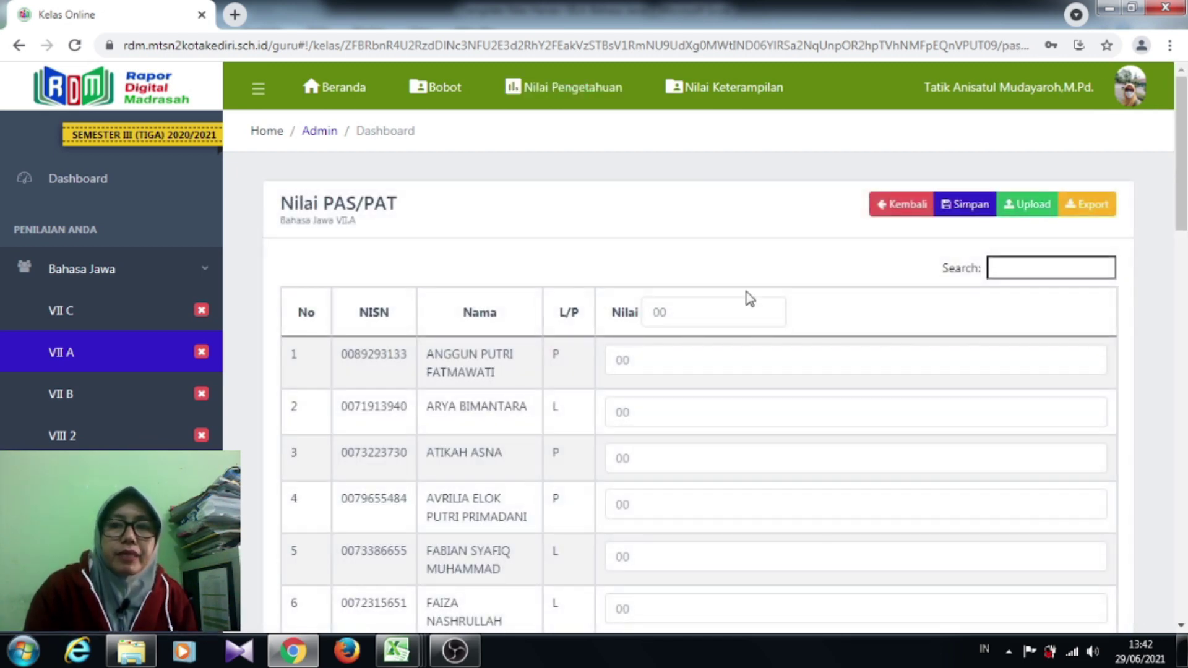
pyautogui.click(1027, 204)
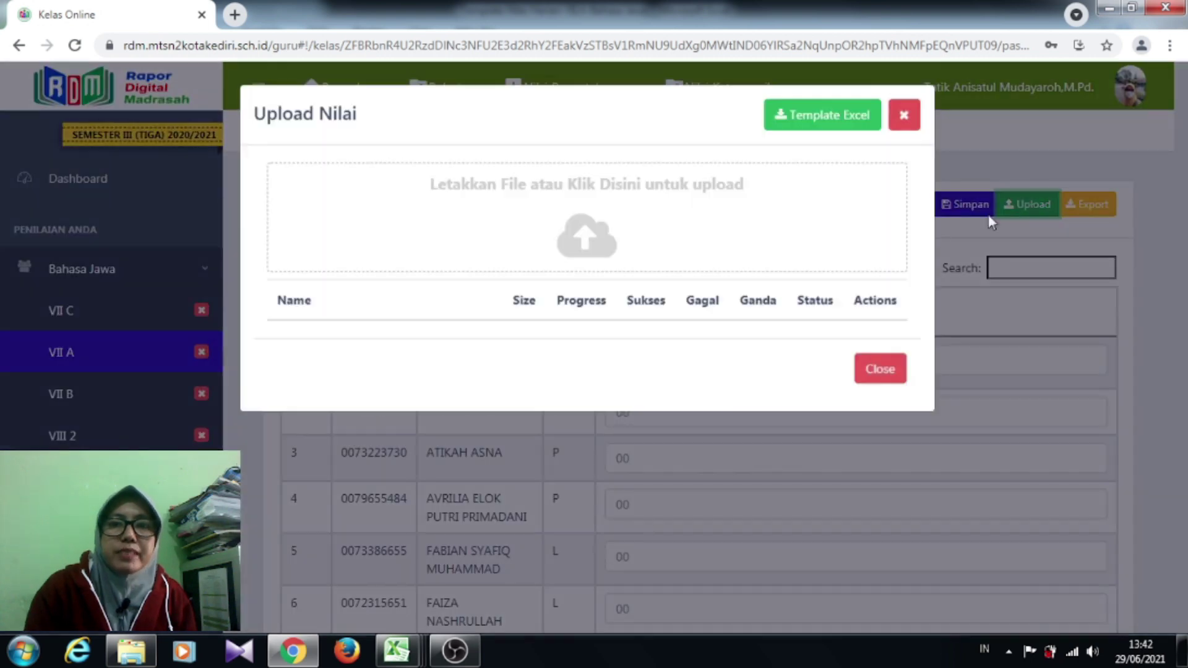
pyautogui.click(807, 125)
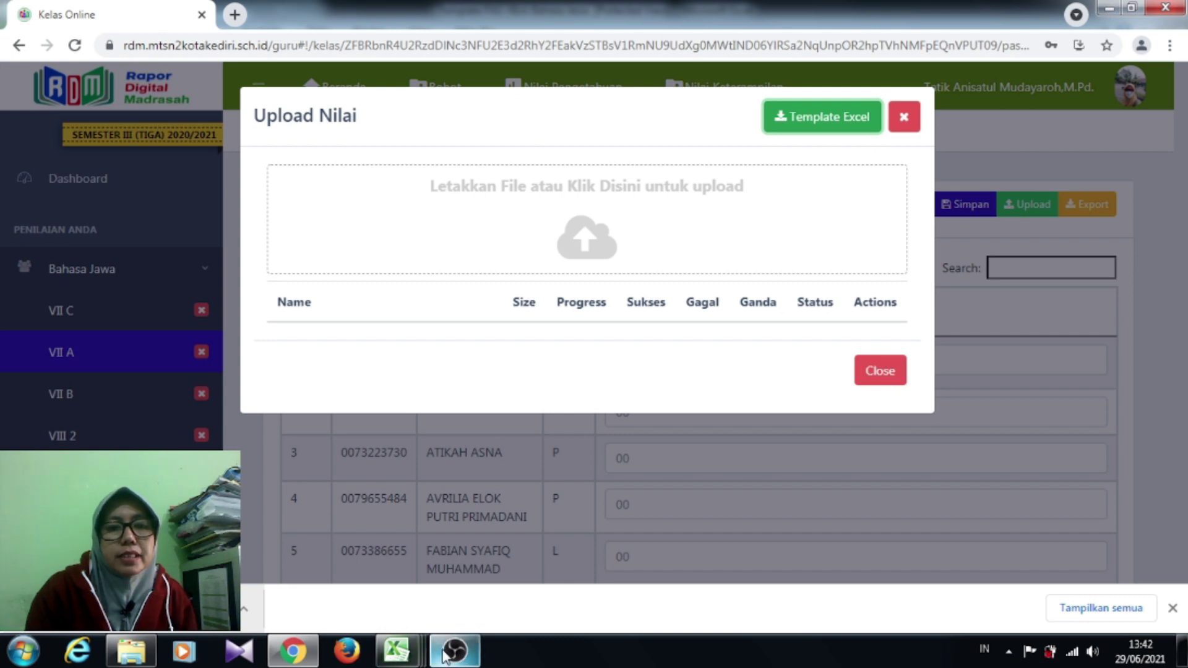
pyautogui.moveTo(397, 651)
pyautogui.click(1051, 569)
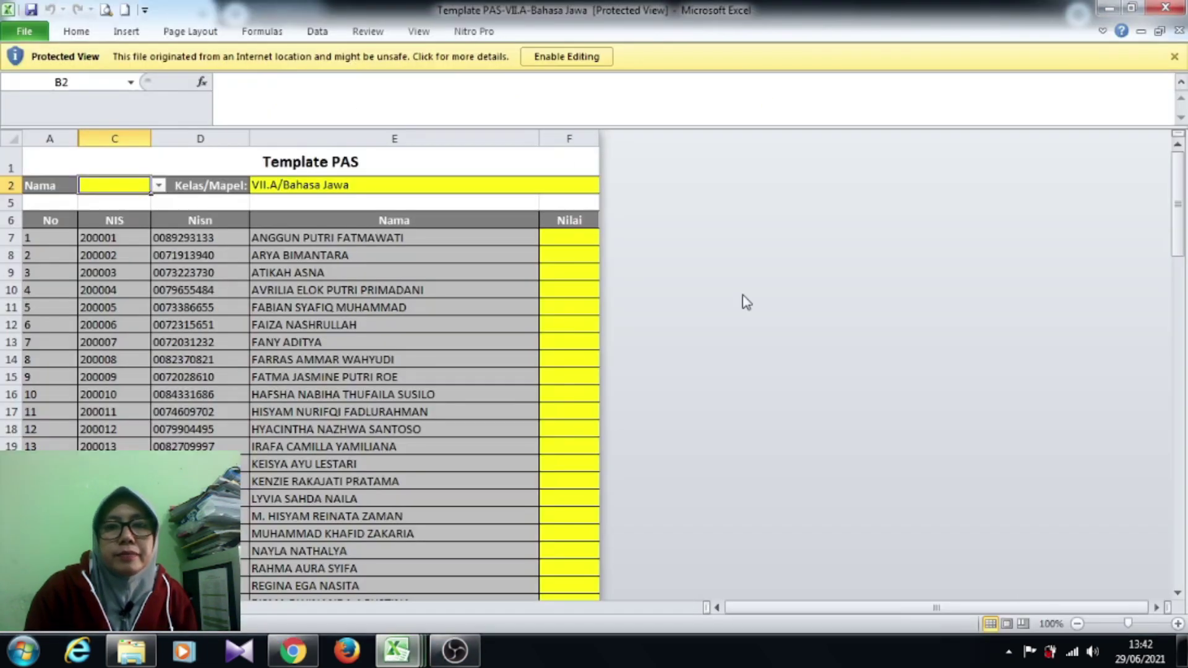
# Enable editing of the PAS template and set Nama to PAS1.
pyautogui.click(559, 60)
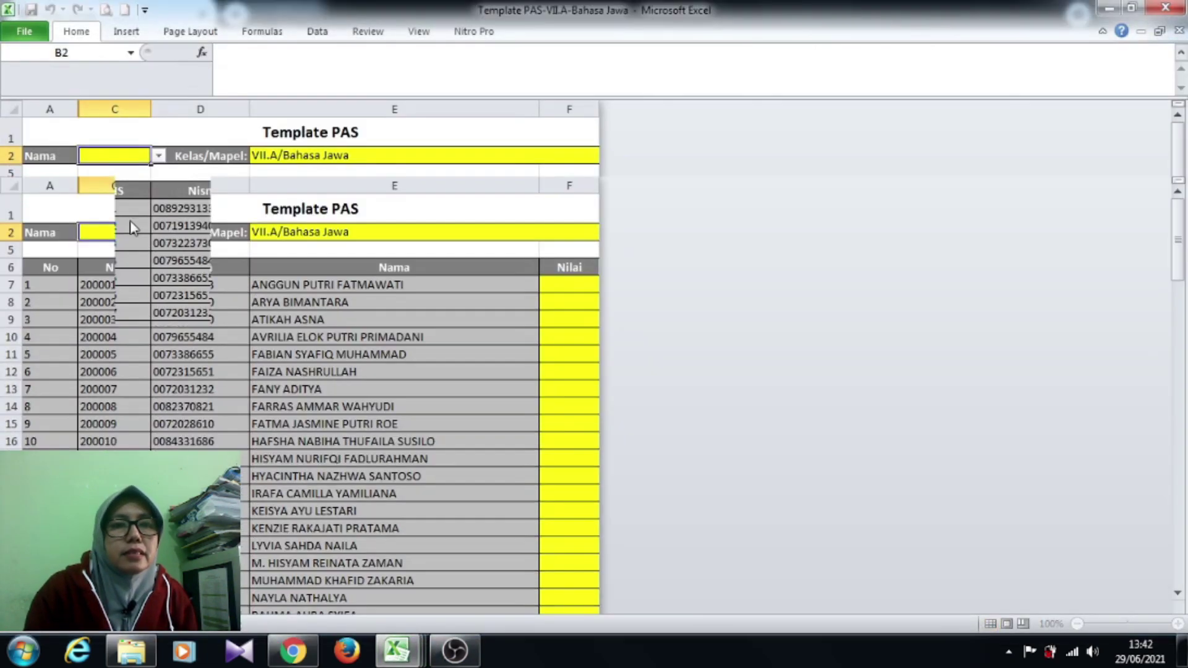
pyautogui.click(158, 232)
pyautogui.click(126, 249)
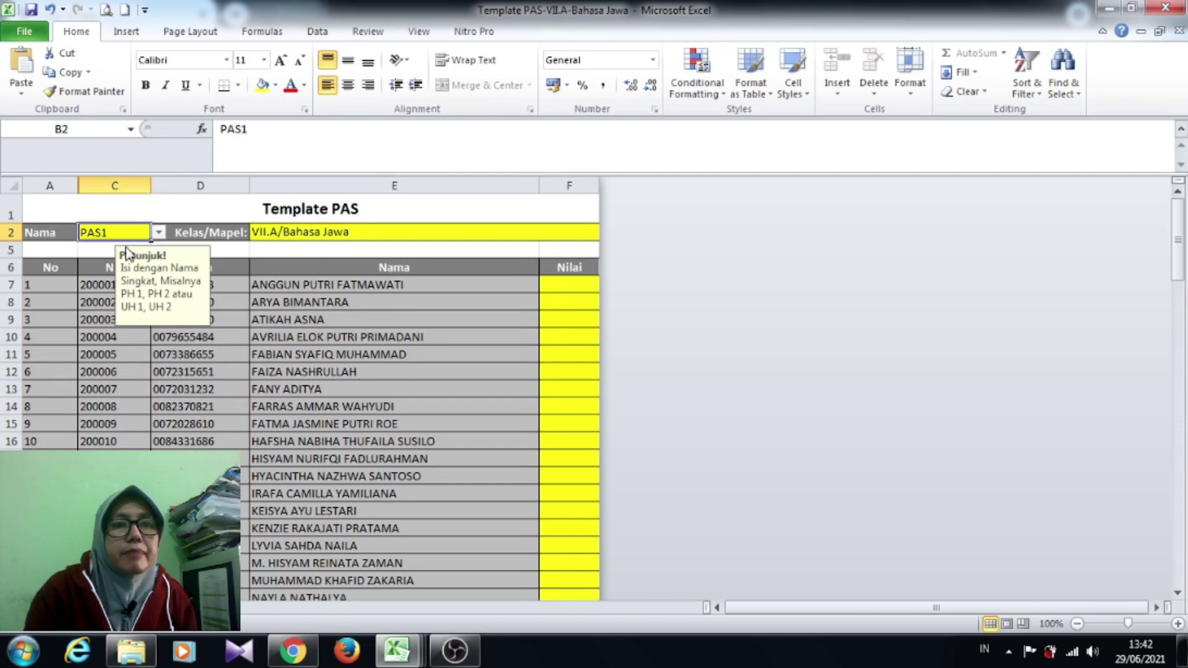
# Enter a PAS Nilai of 92 for the student in row 30.
pyautogui.scroll(-6, 421, 483)
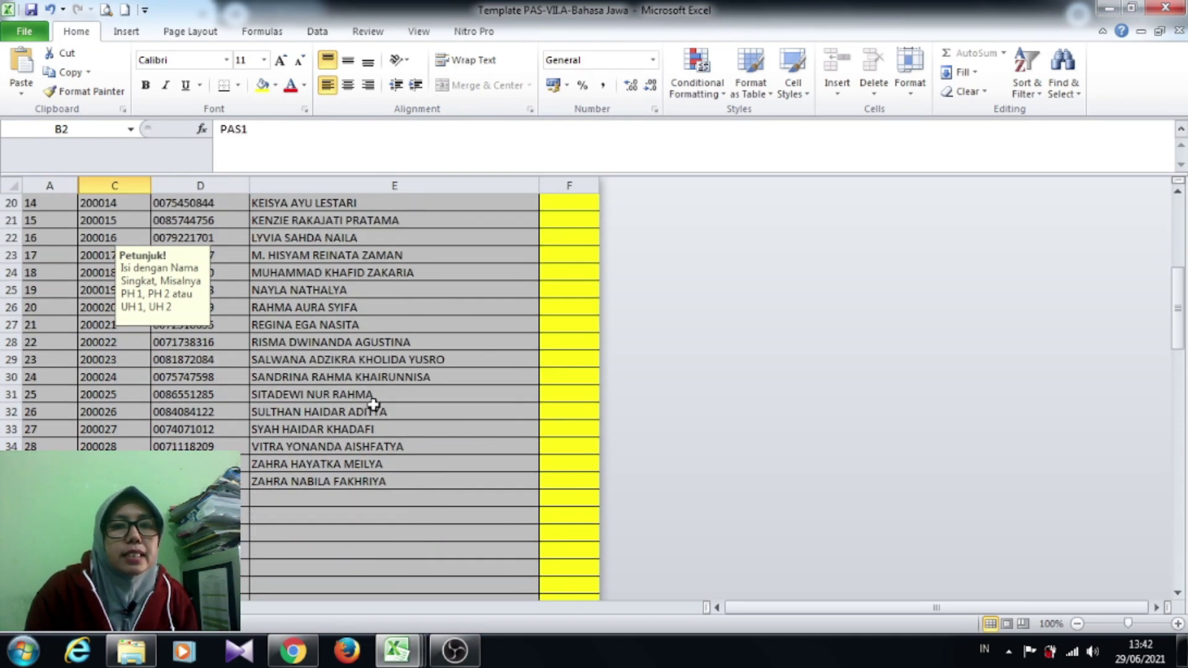
pyautogui.click(568, 375)
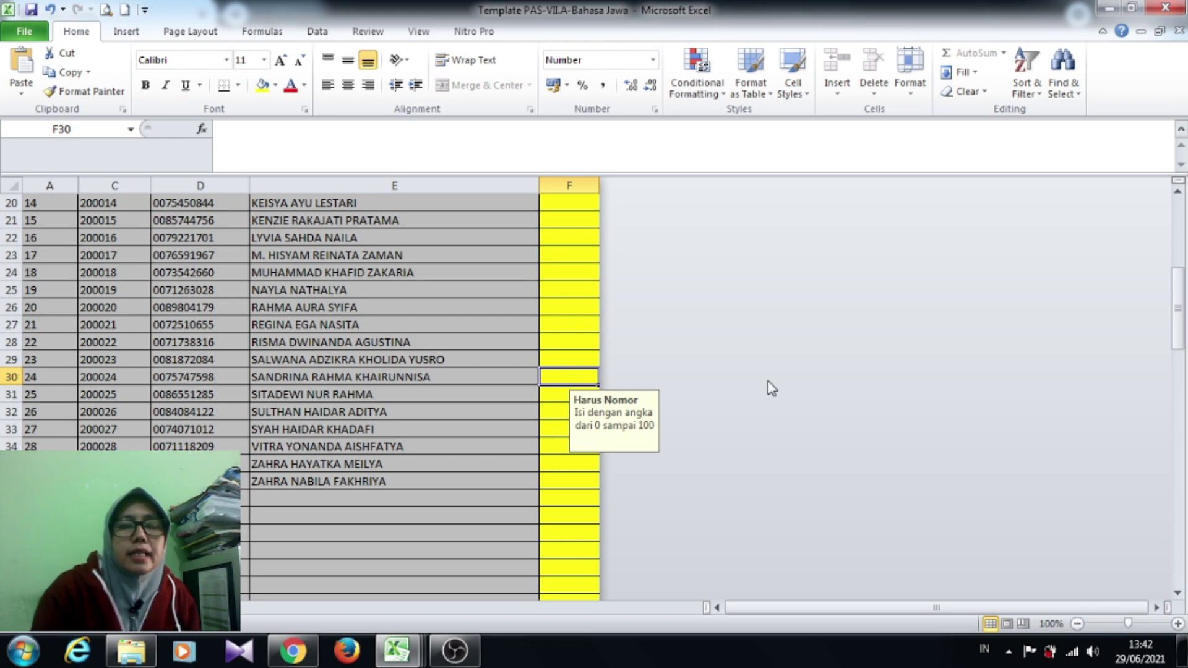
pyautogui.write('92')
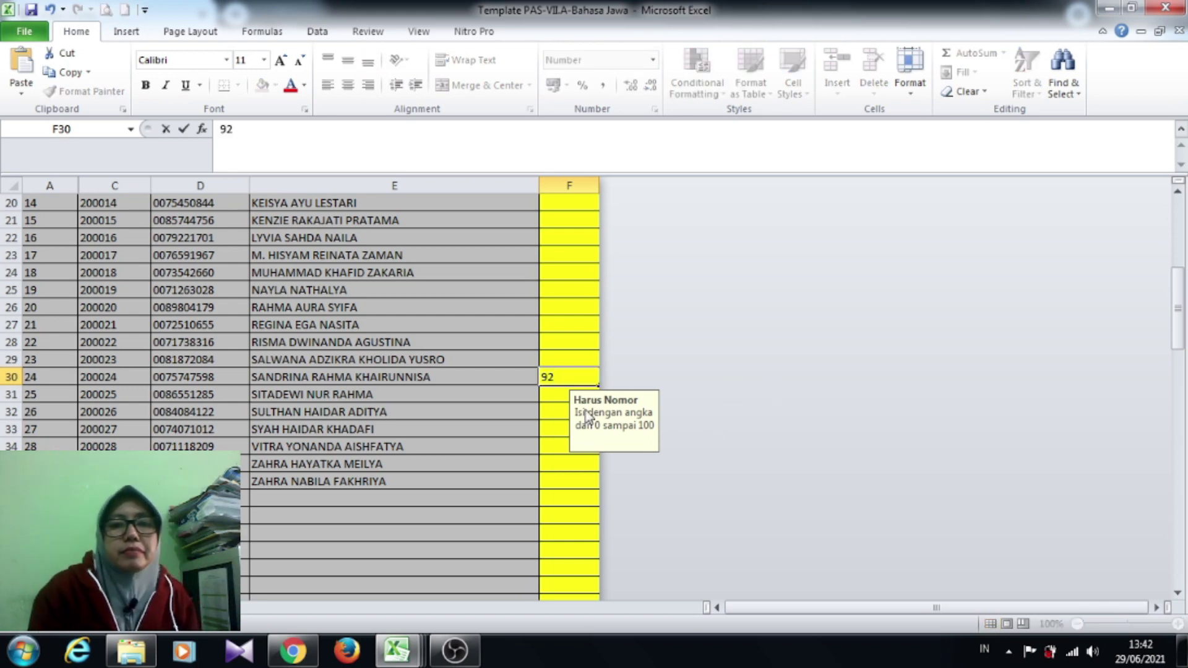
pyautogui.click(502, 409)
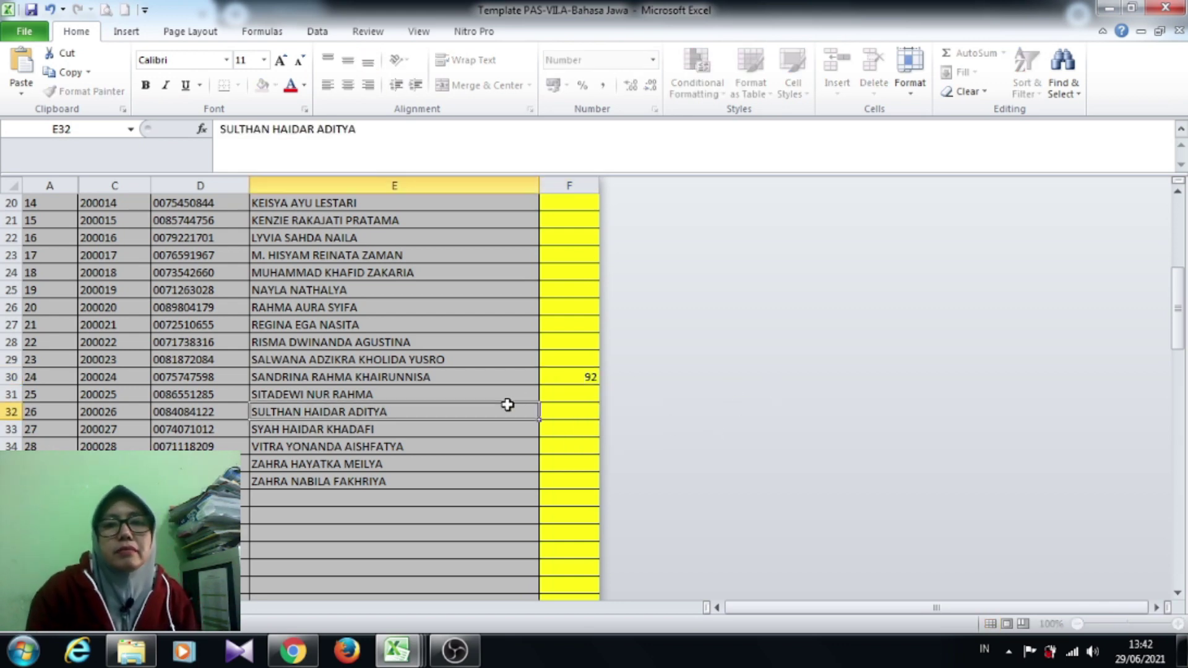
pyautogui.scroll(-5, 492, 409)
pyautogui.scroll(4, 494, 409)
pyautogui.scroll(7, 495, 409)
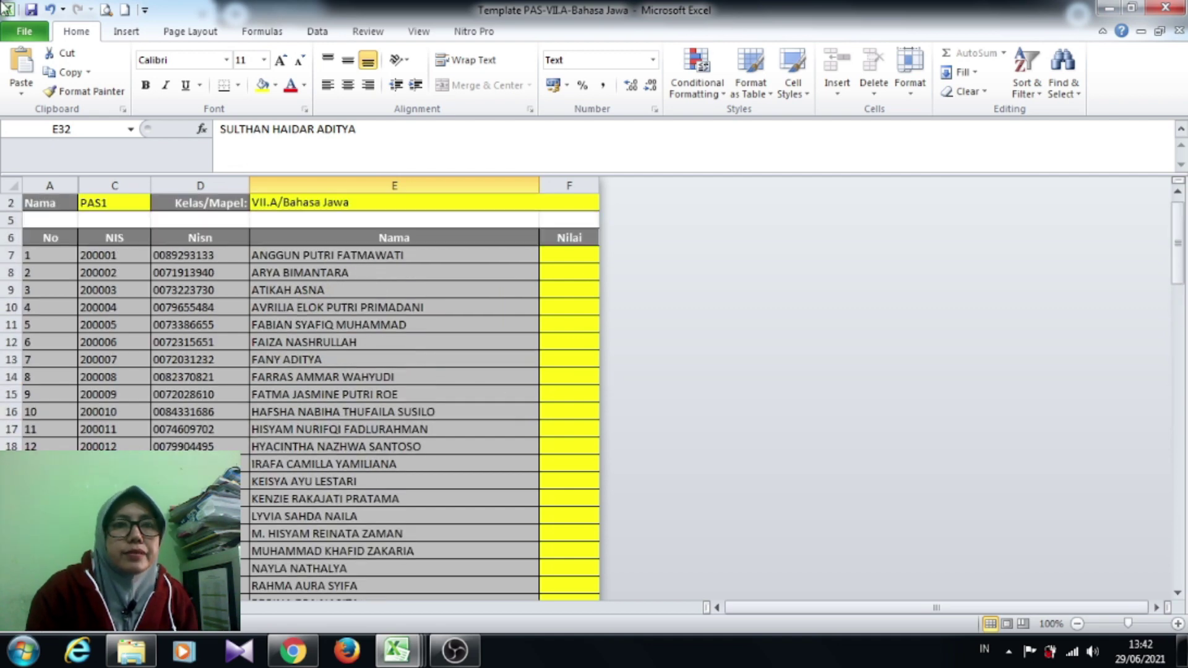
# Save the PAS template workbook in the SEM 3 P2L 2021 folder under H:\0 KBM B JAWA GSL GNP 2020 2021\0. nilai BADER 2020 2021.
pyautogui.click(31, 11)
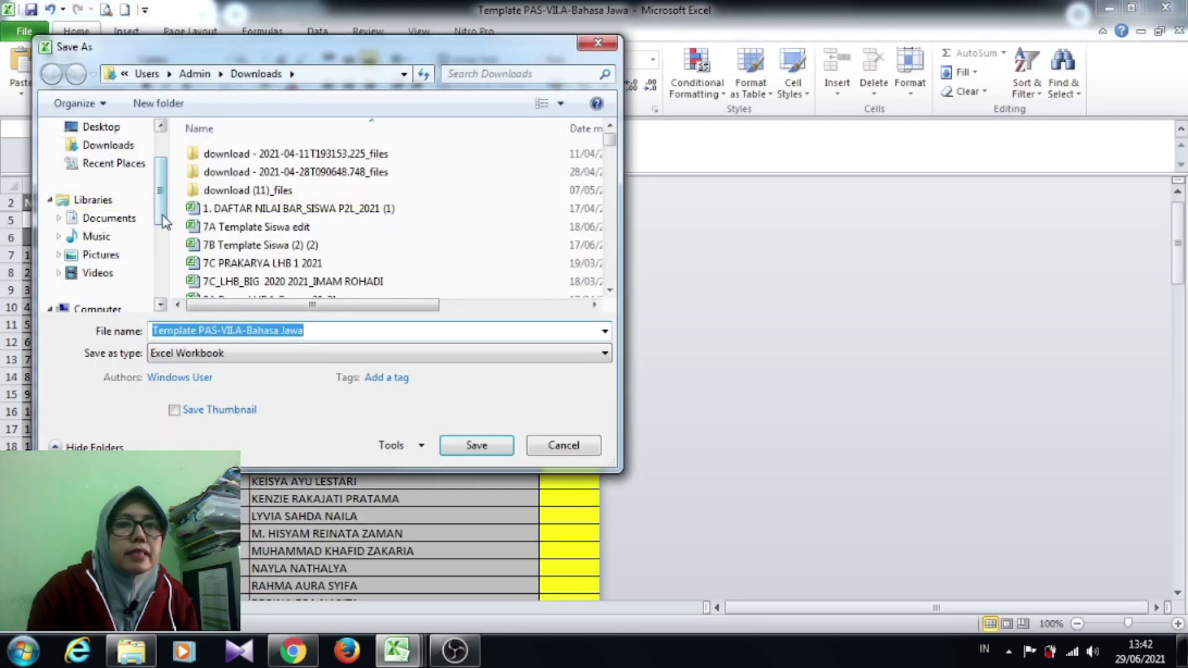
pyautogui.scroll(-3, 153, 297)
pyautogui.click(137, 219)
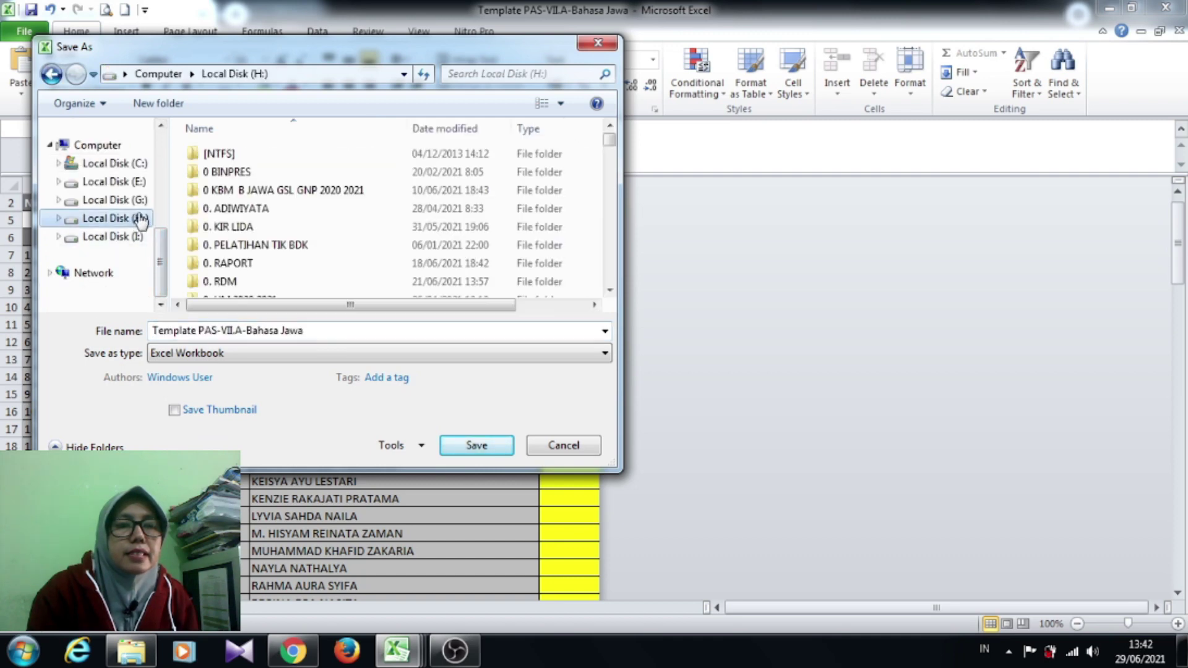
pyautogui.doubleClick(292, 190)
pyautogui.scroll(-1, 278, 230)
pyautogui.scroll(1, 276, 210)
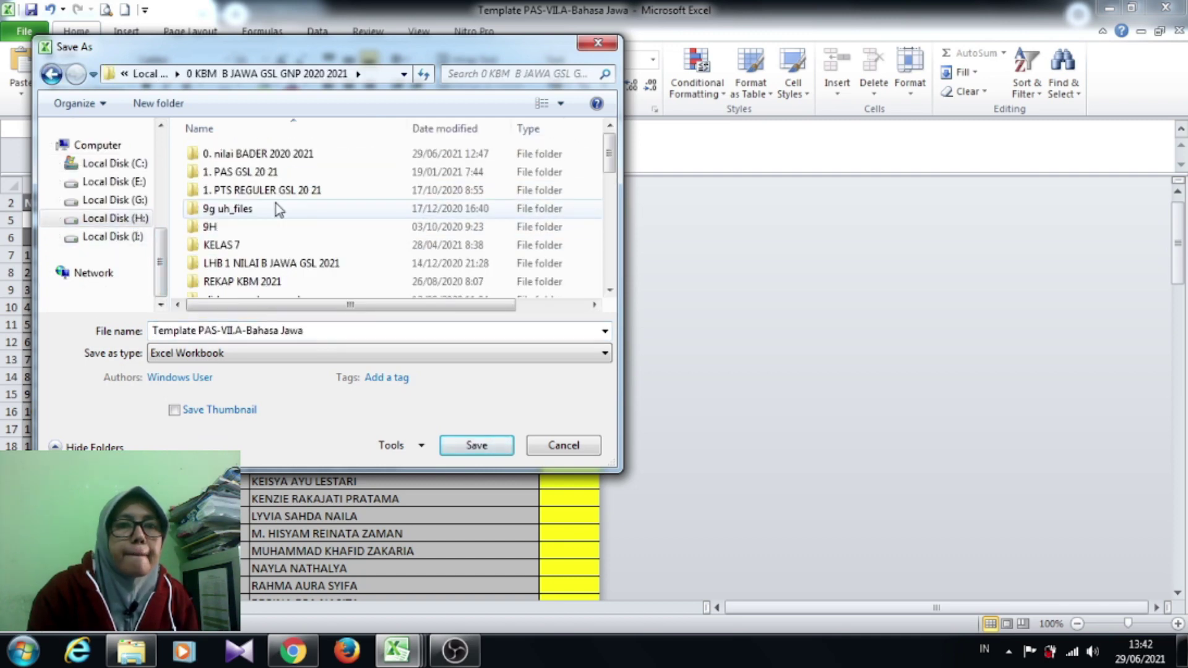
pyautogui.doubleClick(277, 154)
pyautogui.scroll(-1, 276, 240)
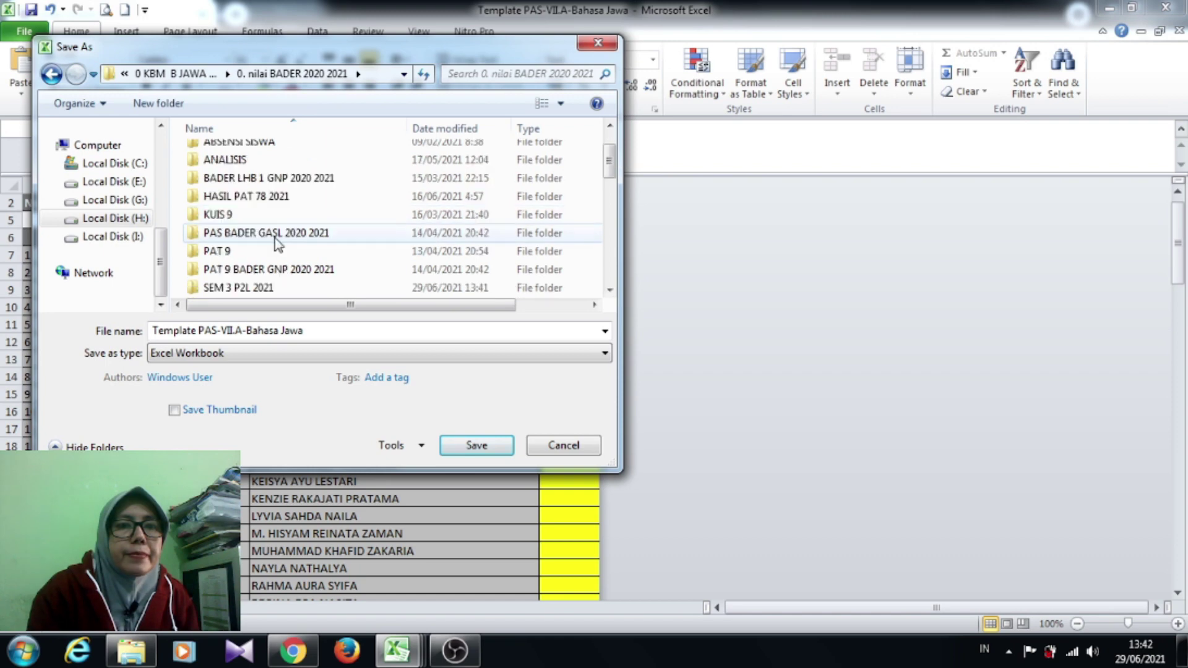
pyautogui.doubleClick(273, 287)
pyautogui.click(477, 446)
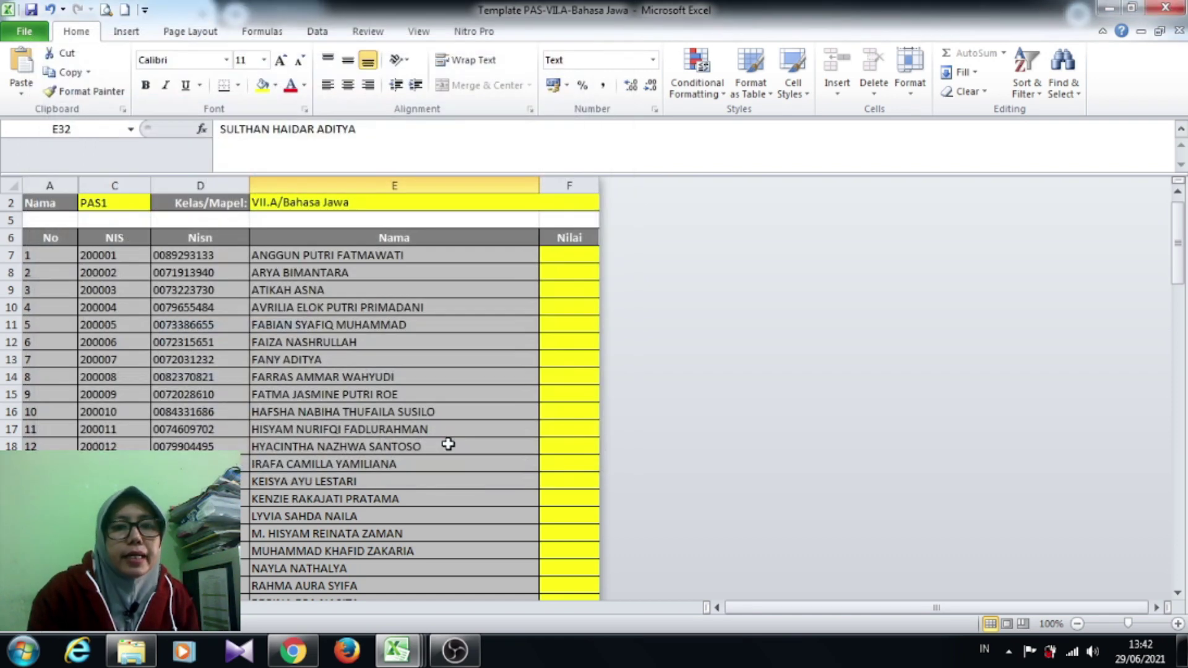
# Switch to Rapor Digital Madrasah, upload Template PAS-VII.A-Bahasa Jawa as the PAS/PAT scores, and close the upload dialog.
pyautogui.click(312, 647)
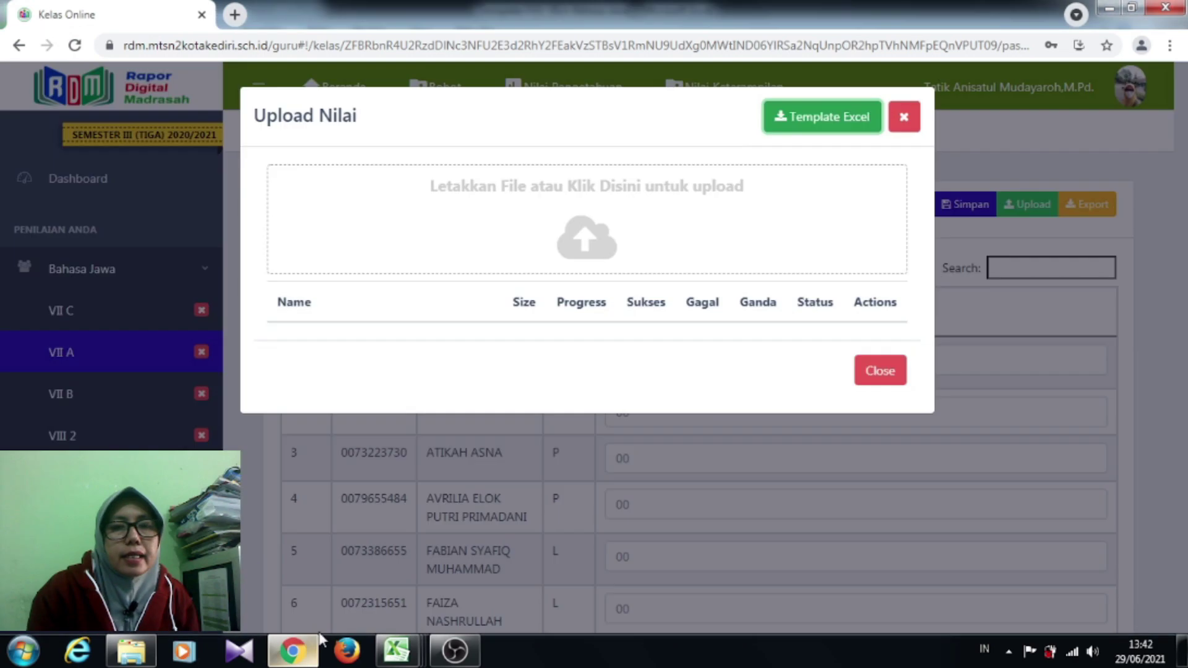
pyautogui.click(588, 237)
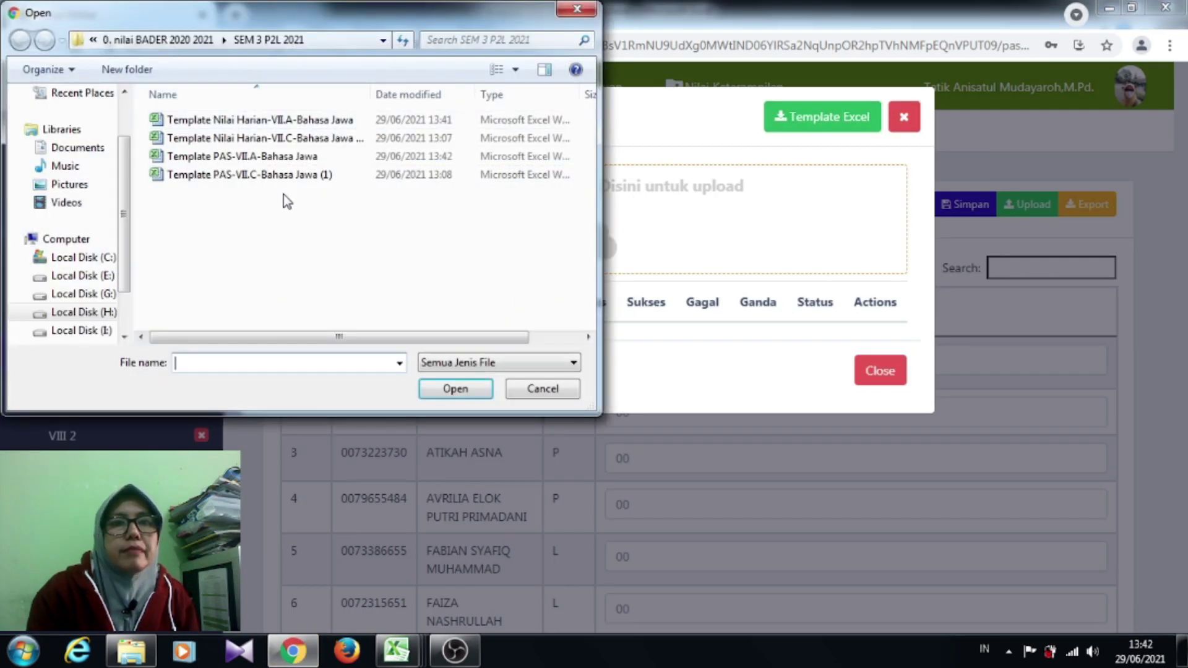
pyautogui.doubleClick(303, 158)
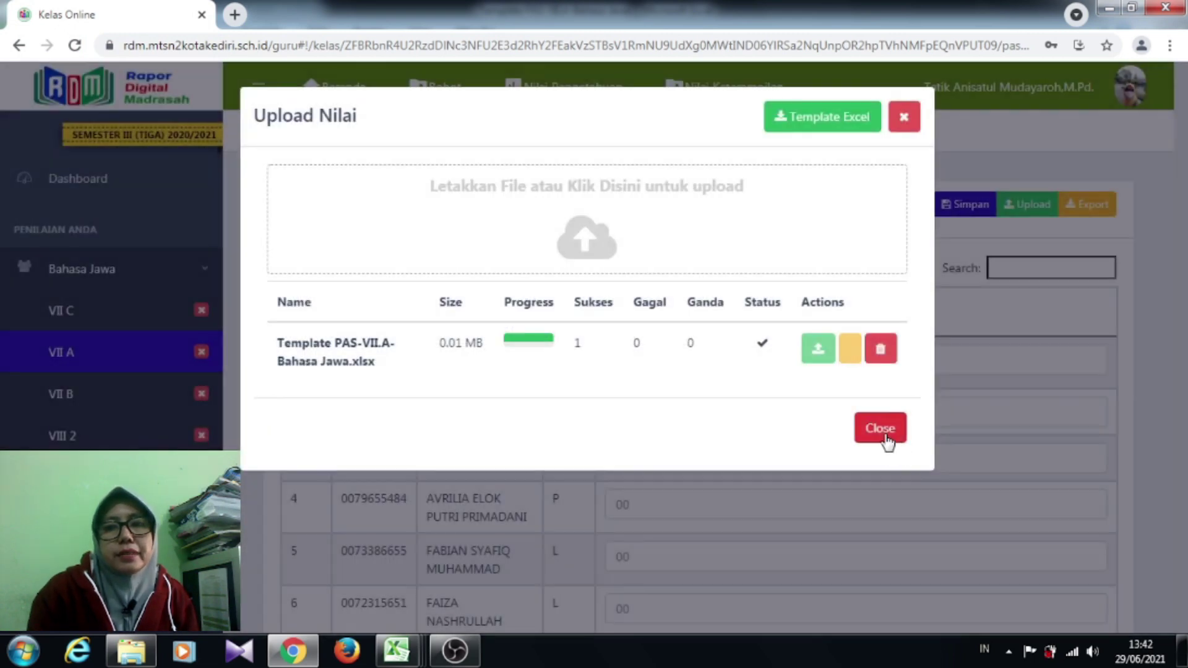
pyautogui.click(882, 430)
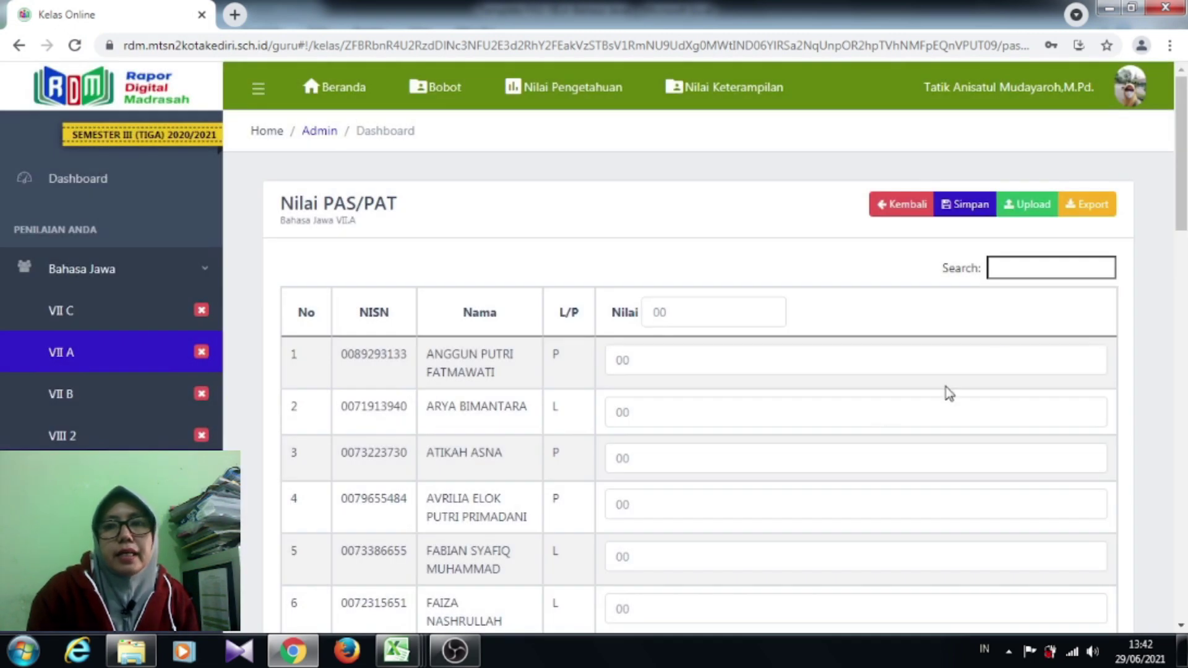
# Return to the Nilai Pengetahuan overview for VII A and check the Harian, PAS/PAT, Rapor, Predikat and Deskripsi columns.
pyautogui.click(905, 203)
pyautogui.scroll(-10, 904, 427)
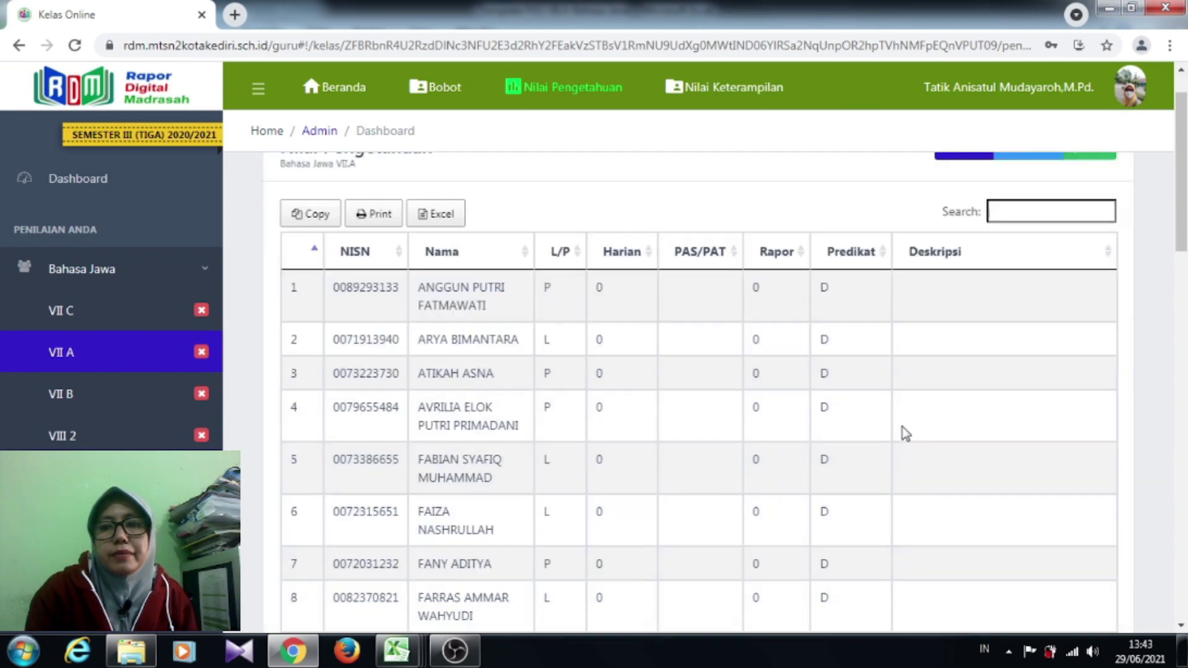
pyautogui.scroll(-3, 911, 448)
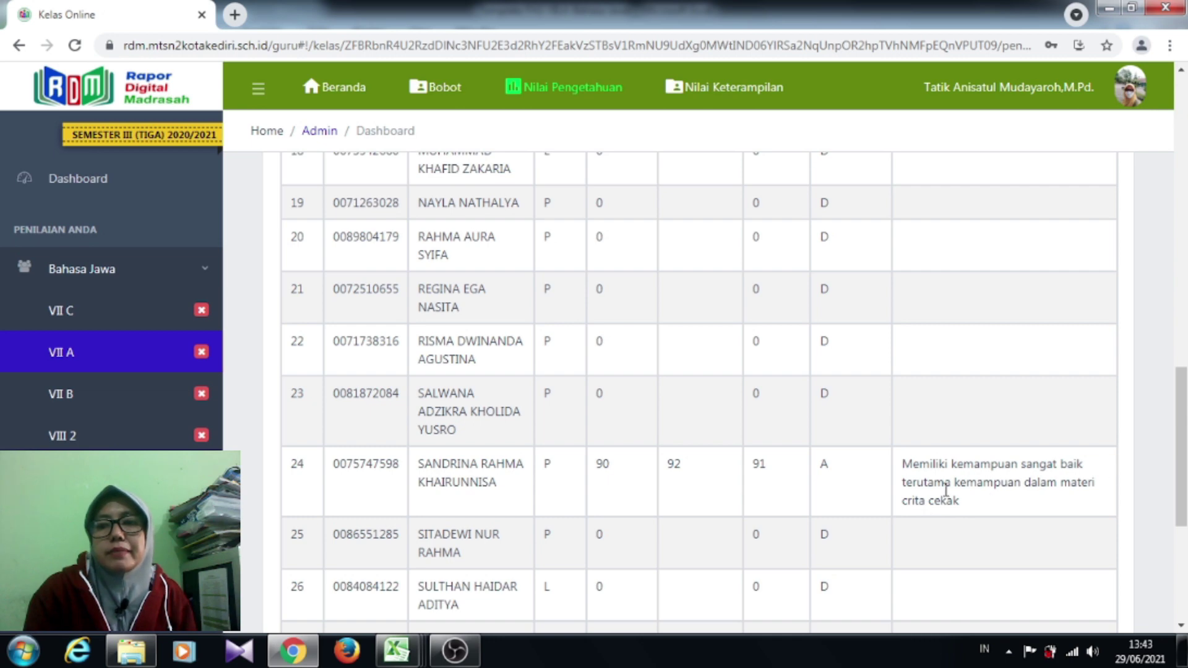
pyautogui.scroll(1, 680, 429)
pyautogui.scroll(15, 838, 389)
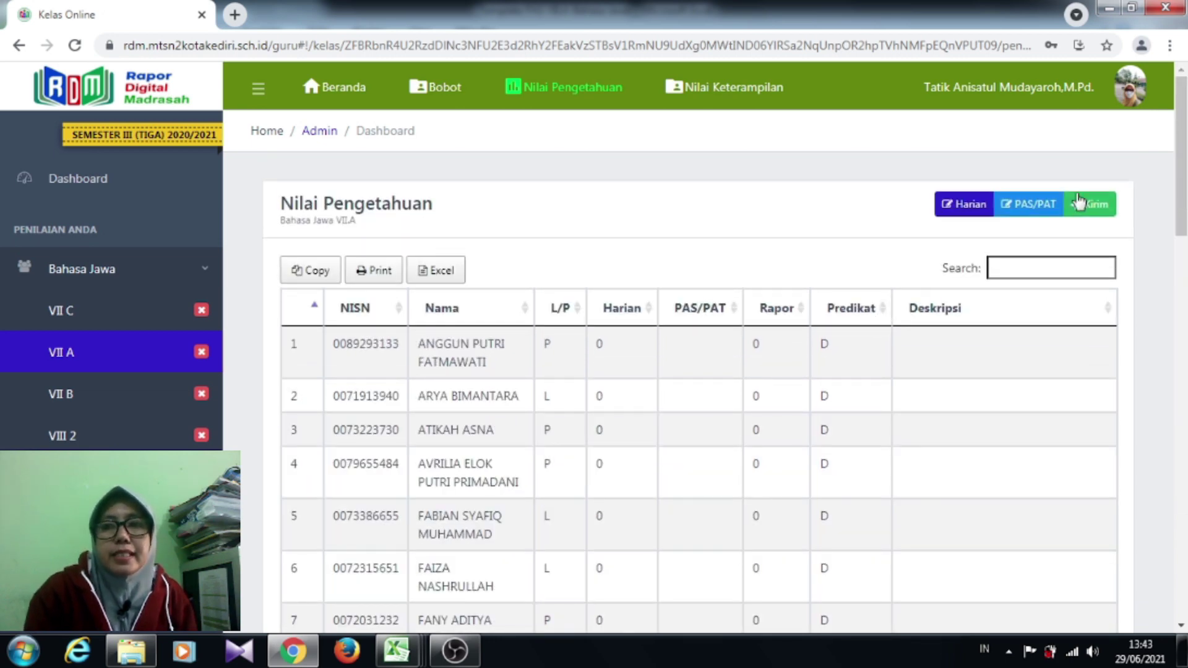
# Send the VII A knowledge scores with Kirim and open the class's Nilai Keterampilan page.
pyautogui.click(1078, 201)
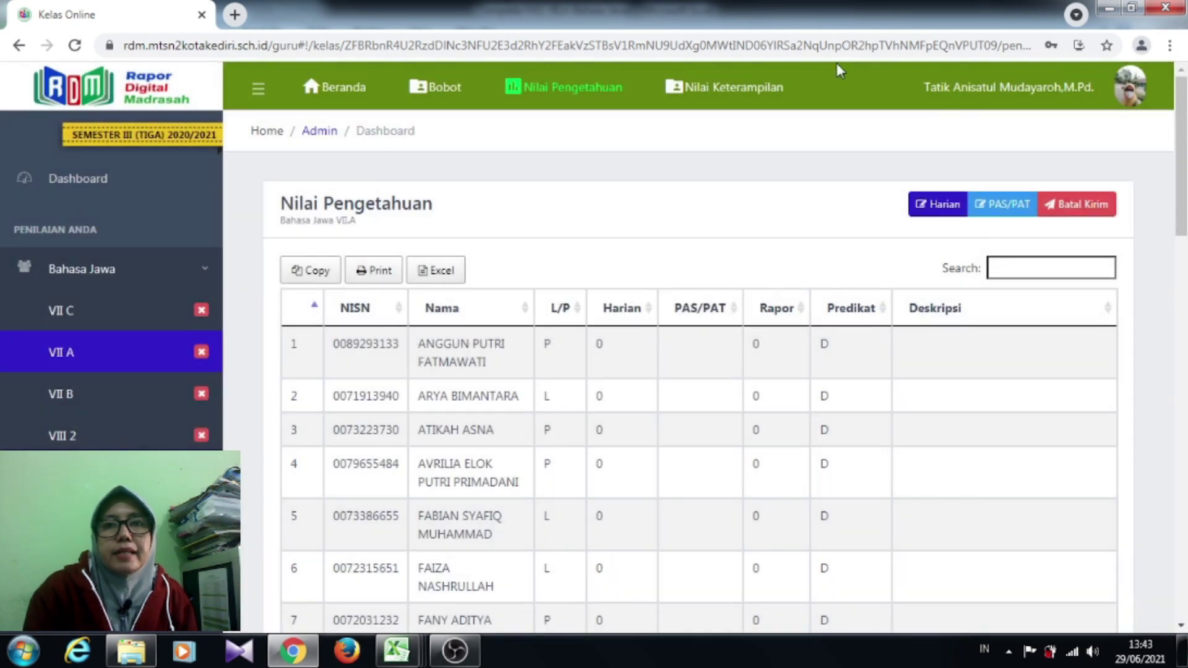
pyautogui.click(739, 90)
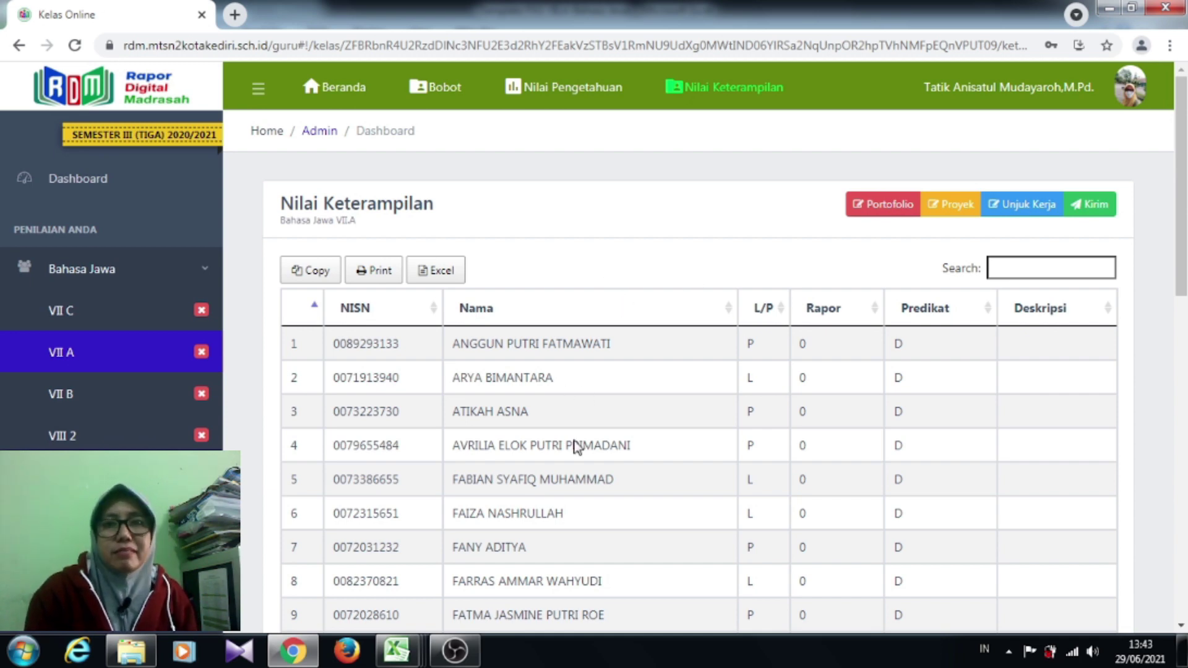
pyautogui.click(461, 653)
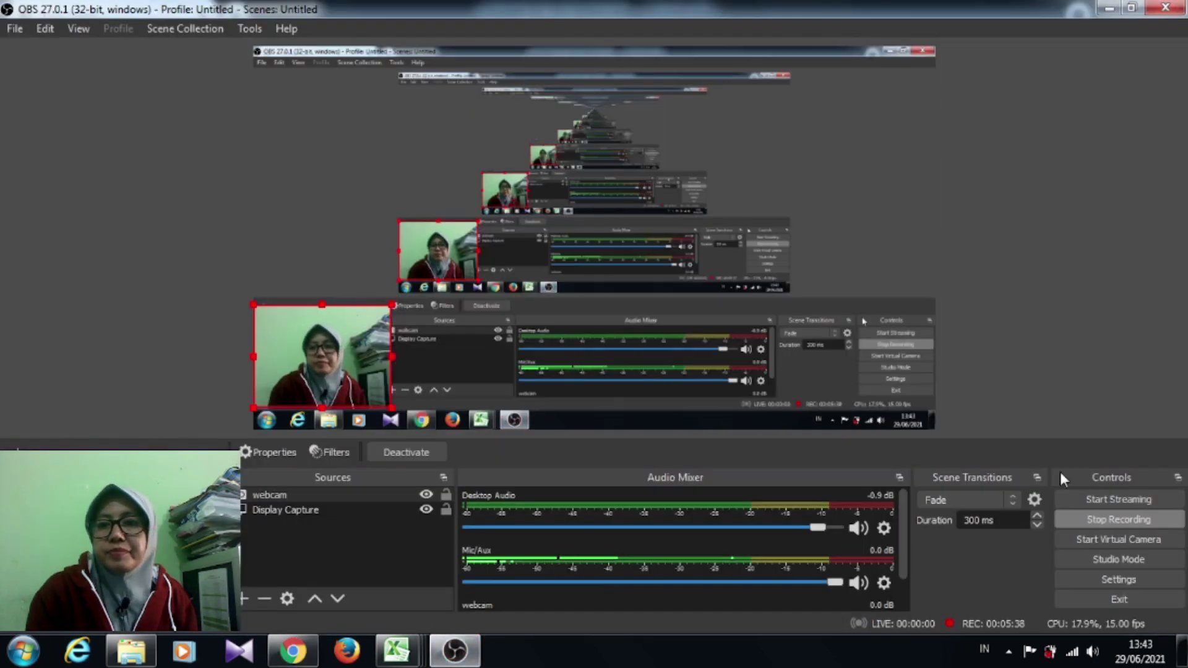
pyautogui.click(1099, 521)
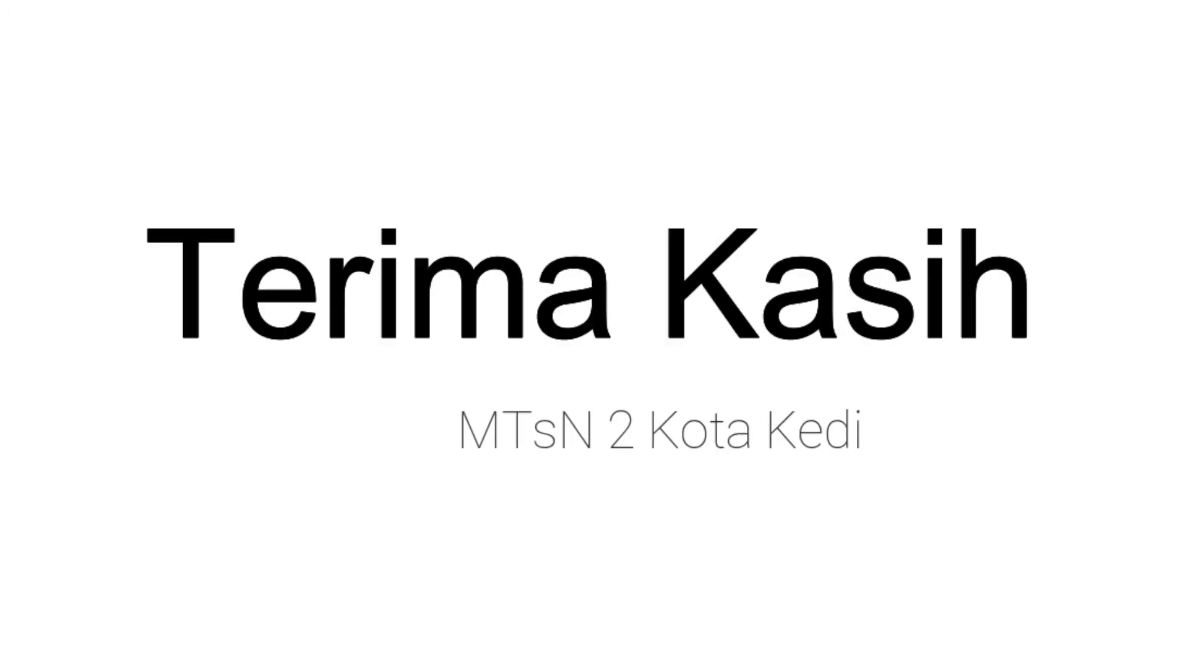